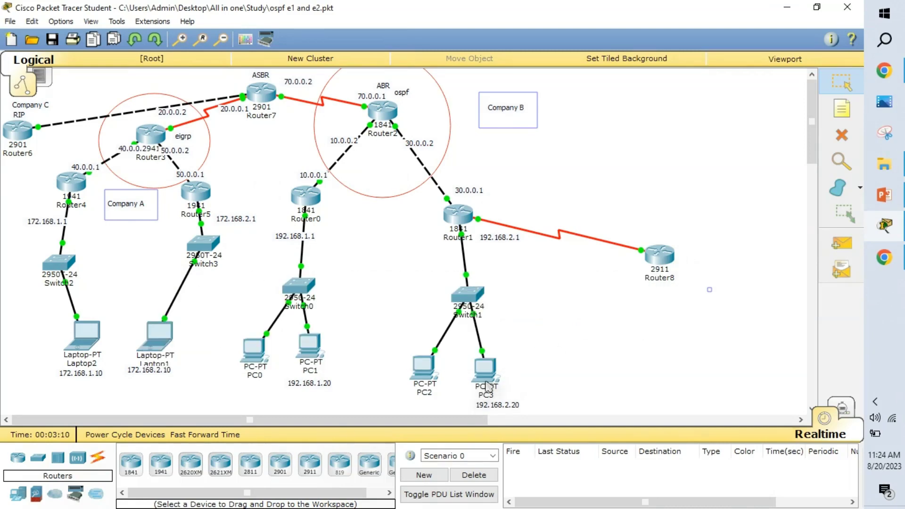
Locate PC3 on the logical topology of ospf e1 and e2.pkt.
{"action": "mouse_move", "coordinate": [74, 356]}
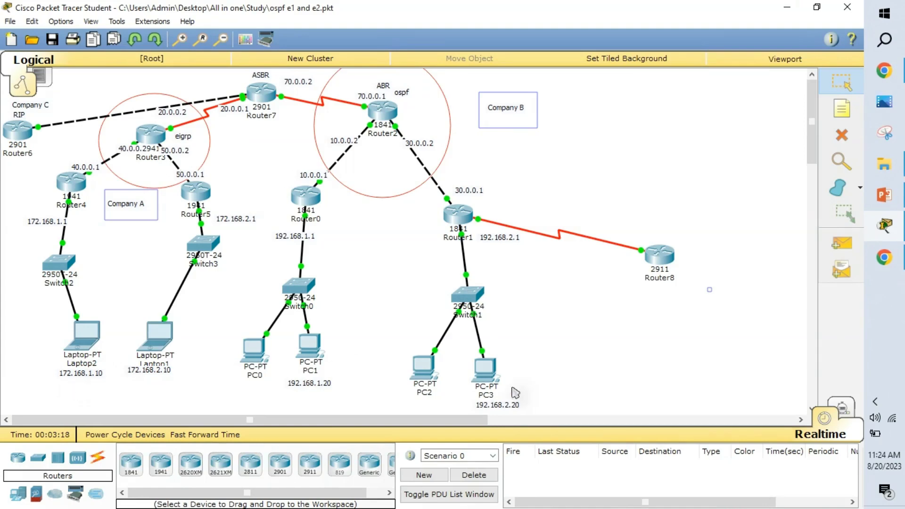
Open PC3's Command Prompt from its Desktop applications.
{"action": "left_click", "coordinate": [495, 384]}
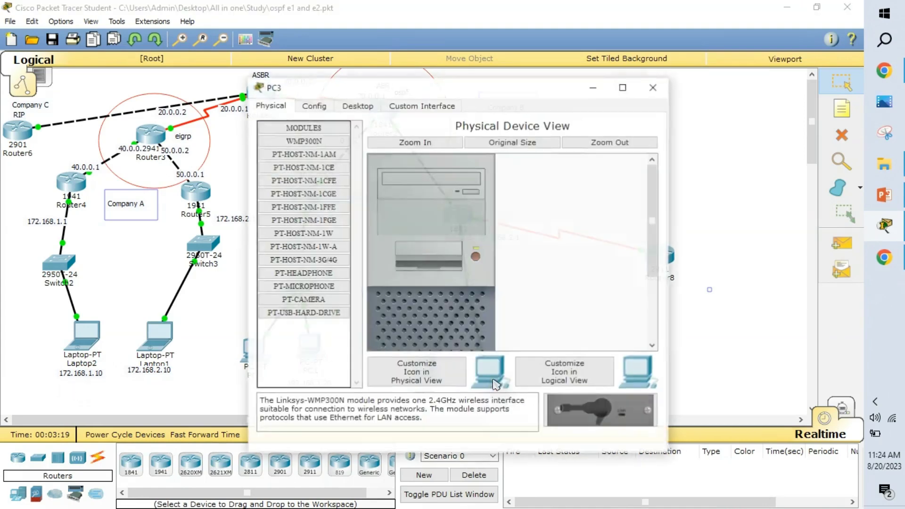
{"action": "left_click", "coordinate": [350, 108]}
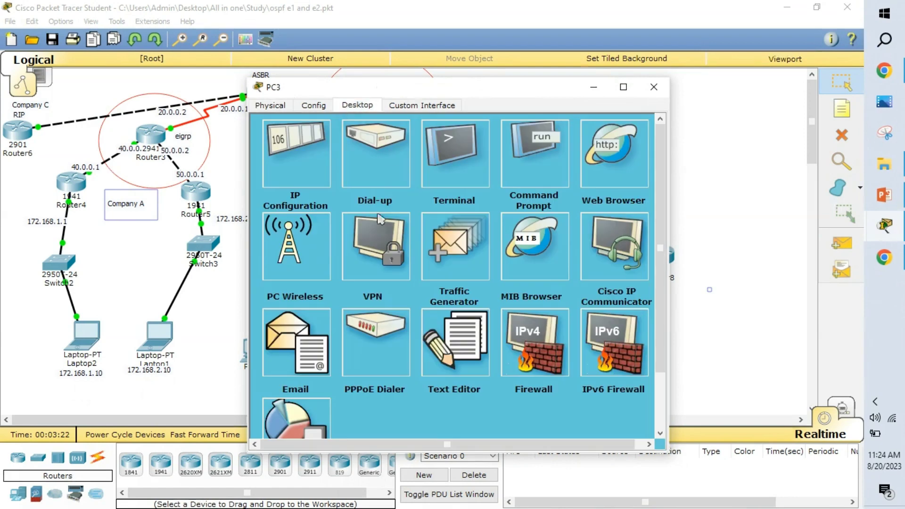
{"action": "left_click", "coordinate": [537, 157]}
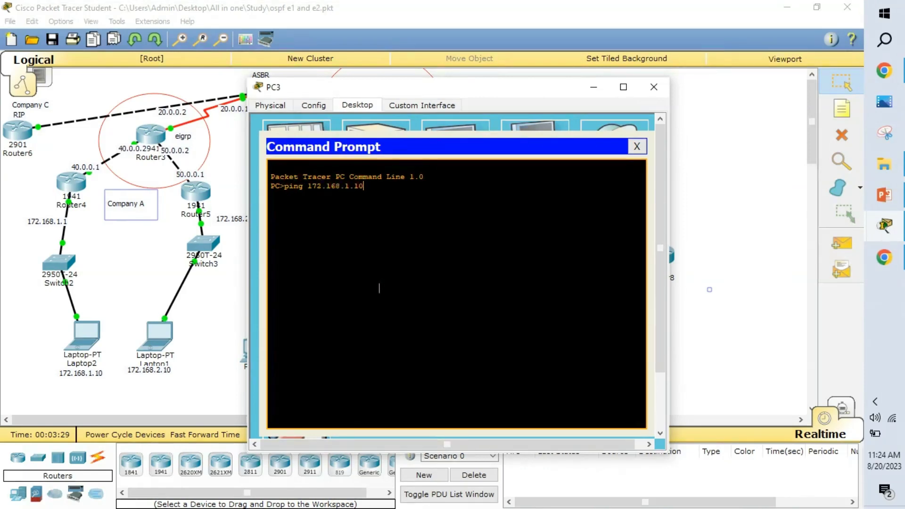
Ping 172.168.1.10 twice until all four replies return, then bring up the checklist slide.
{"action": "key", "text": "Return"}
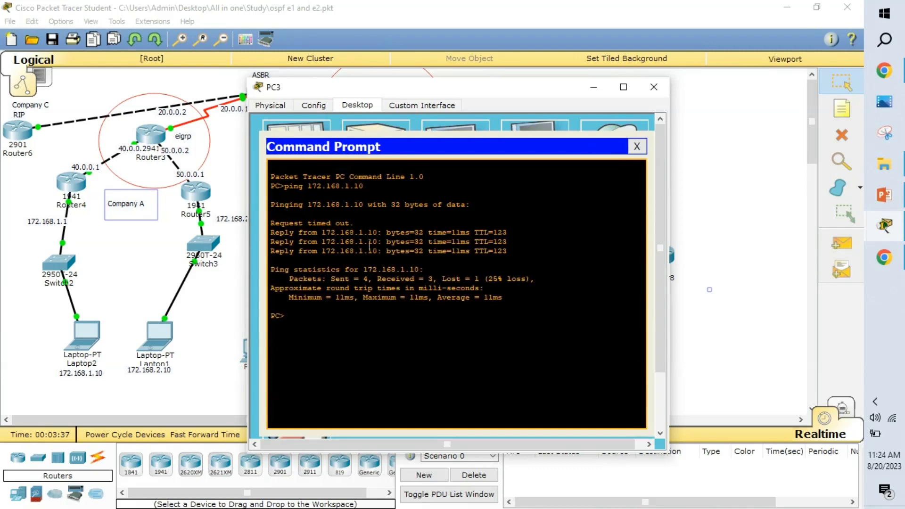
{"action": "key", "text": "Up"}
{"action": "key", "text": "Return"}
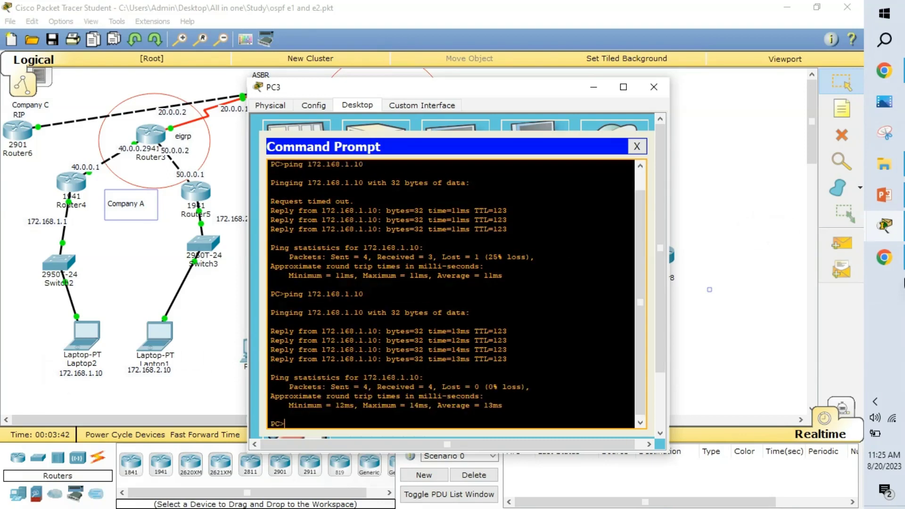
{"action": "left_click", "coordinate": [884, 194]}
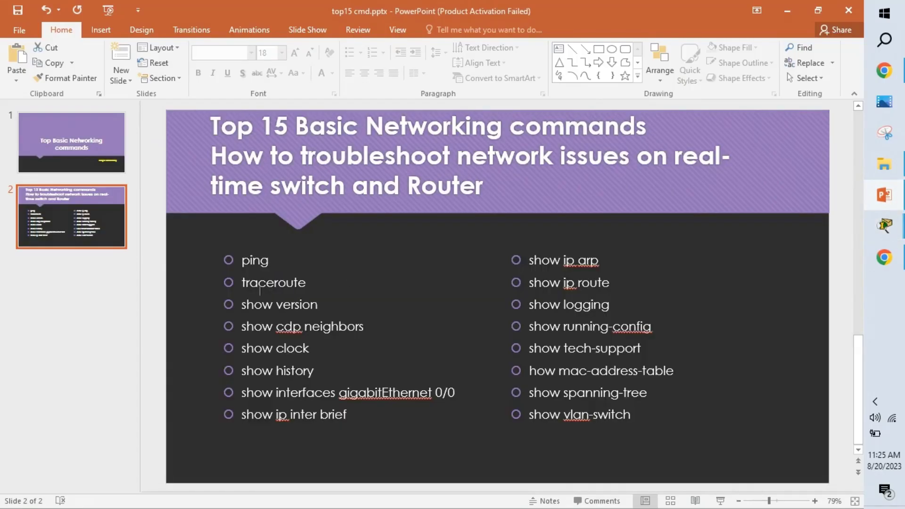
Minimize the PowerPoint checklist to get back to PC3's command prompt.
{"action": "left_click", "coordinate": [787, 11]}
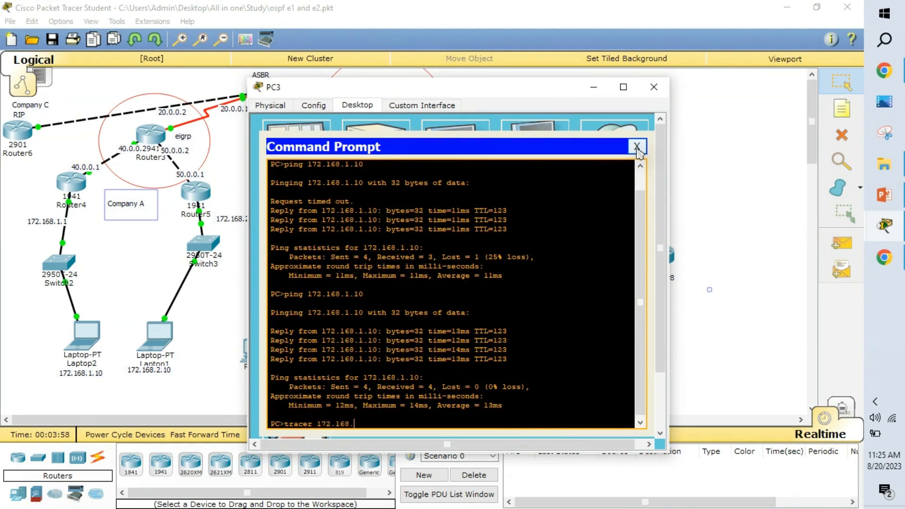
Trace the route to 172.168.1.10 in six hops via 70.0.0.2 and 20.0.0.2.
{"action": "key", "text": "Return"}
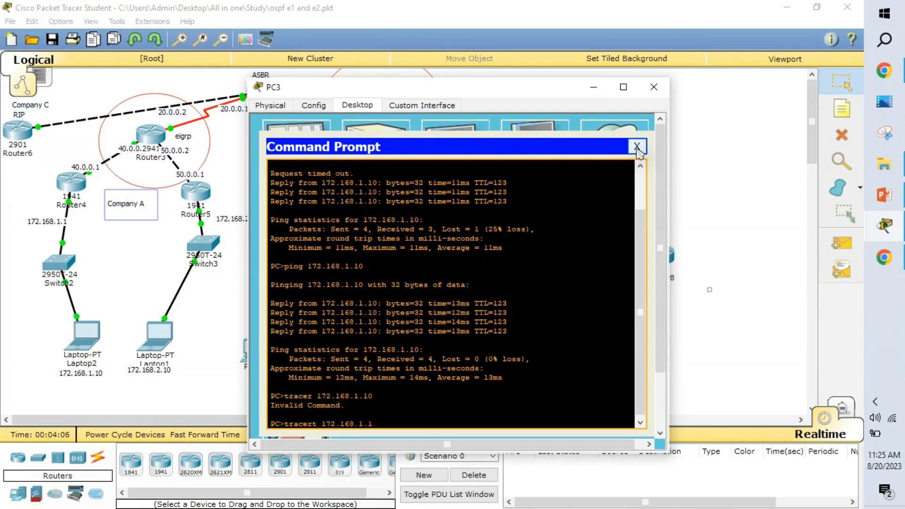
{"action": "key", "text": "Return"}
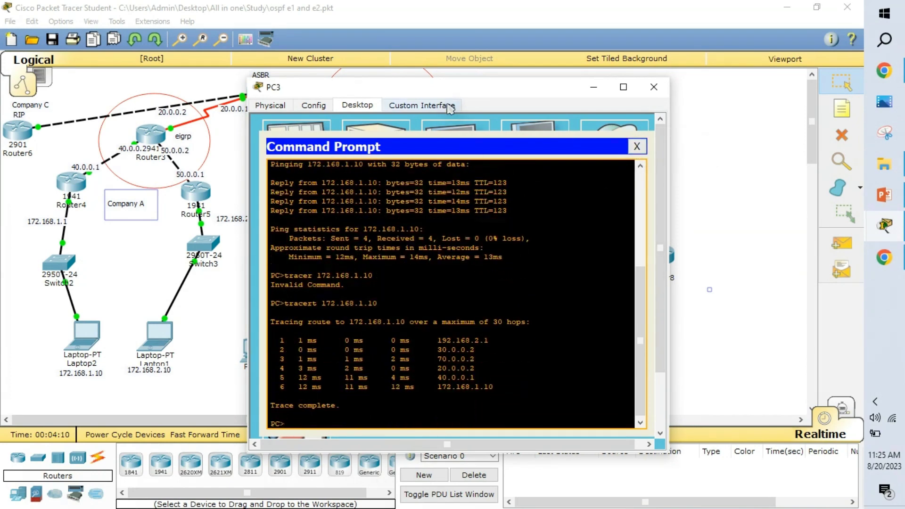
{"action": "left_click_drag", "start_coordinate": [428, 94], "coordinate": [694, 102]}
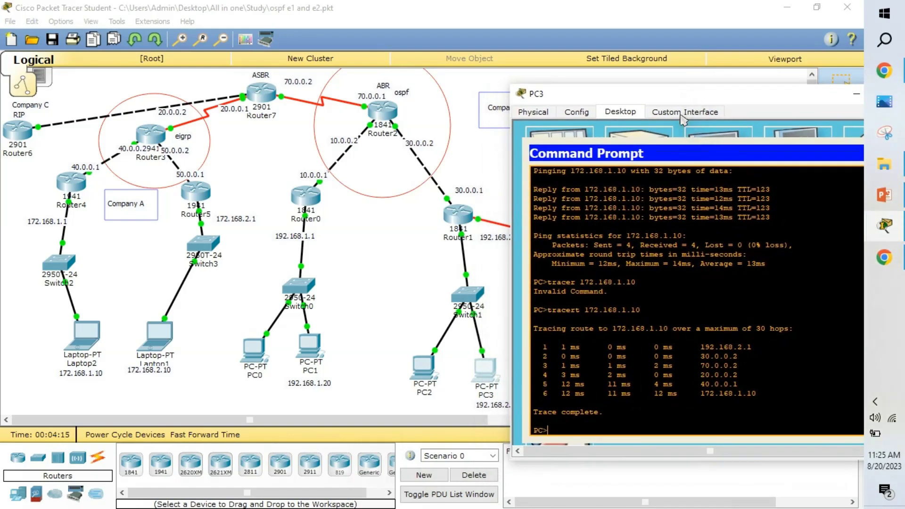
Highlight tracert hops 192.168.2.1, 30.0.0.2, 70.0.0.2 and 40.0.0.1 against topology routers.
{"action": "left_click_drag", "start_coordinate": [677, 95], "coordinate": [704, 87]}
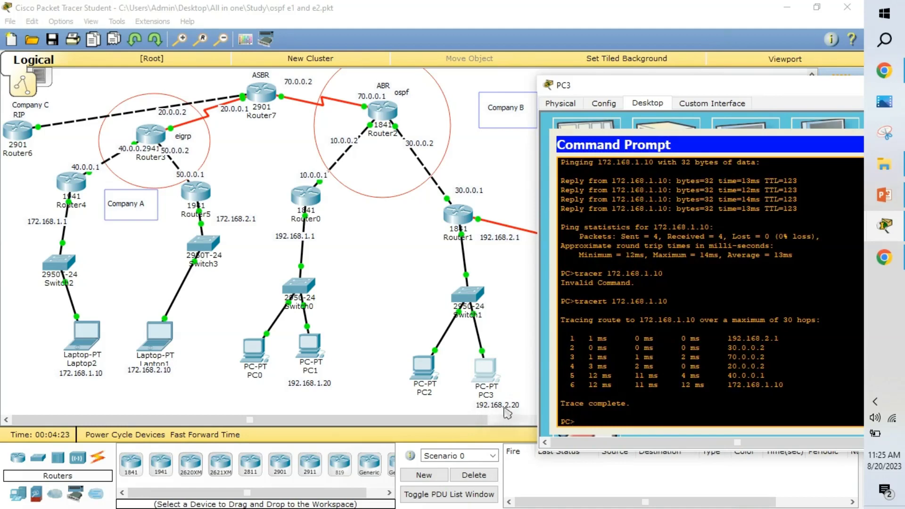
{"action": "left_click_drag", "start_coordinate": [727, 338], "coordinate": [776, 338]}
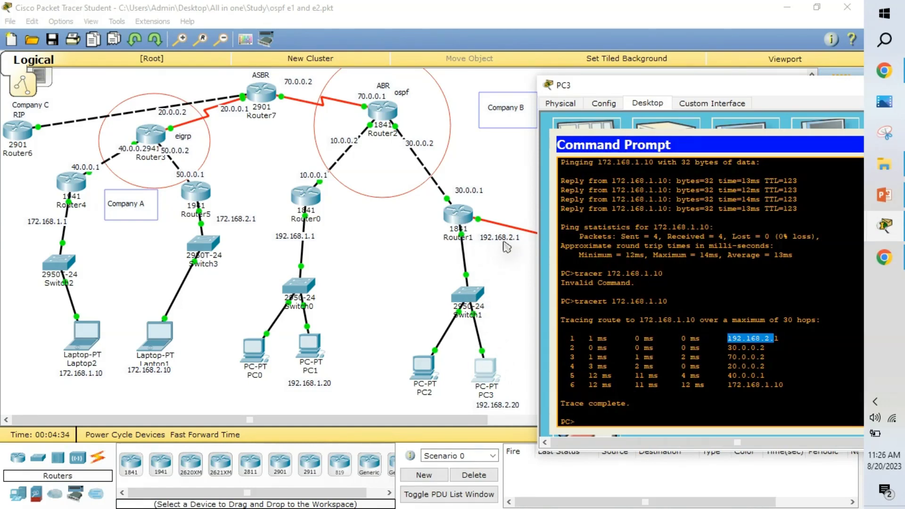
{"action": "left_click_drag", "start_coordinate": [729, 348], "coordinate": [764, 347]}
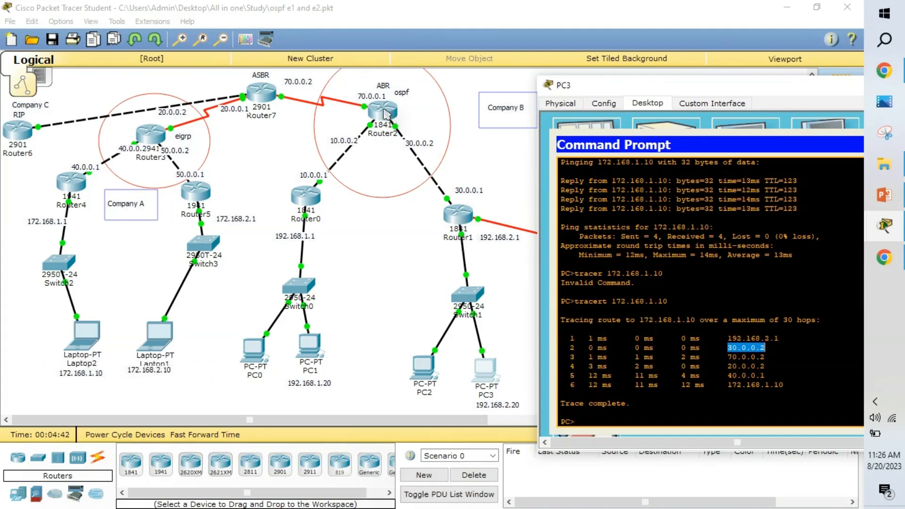
{"action": "left_click_drag", "start_coordinate": [730, 357], "coordinate": [765, 357]}
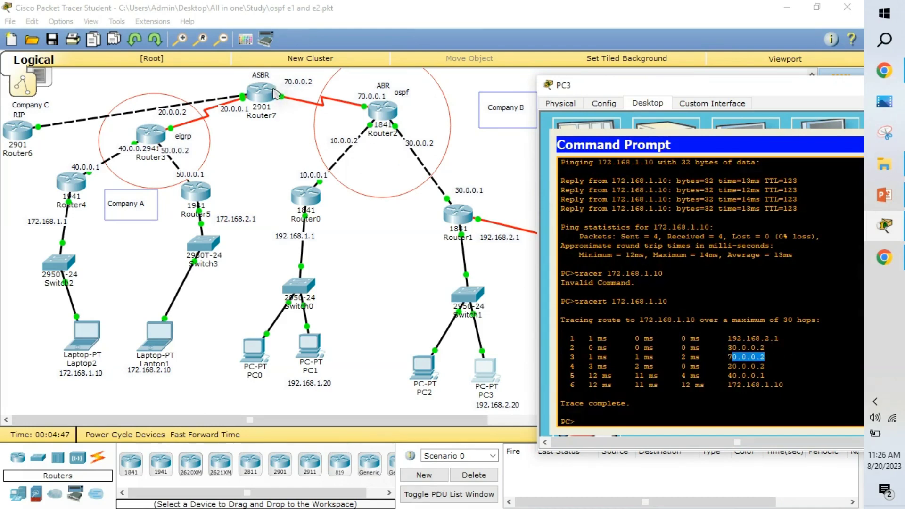
{"action": "mouse_move", "coordinate": [729, 375]}
{"action": "left_mouse_down"}
{"action": "mouse_move", "coordinate": [561, 375]}
{"action": "mouse_move", "coordinate": [733, 376]}
{"action": "left_mouse_up"}
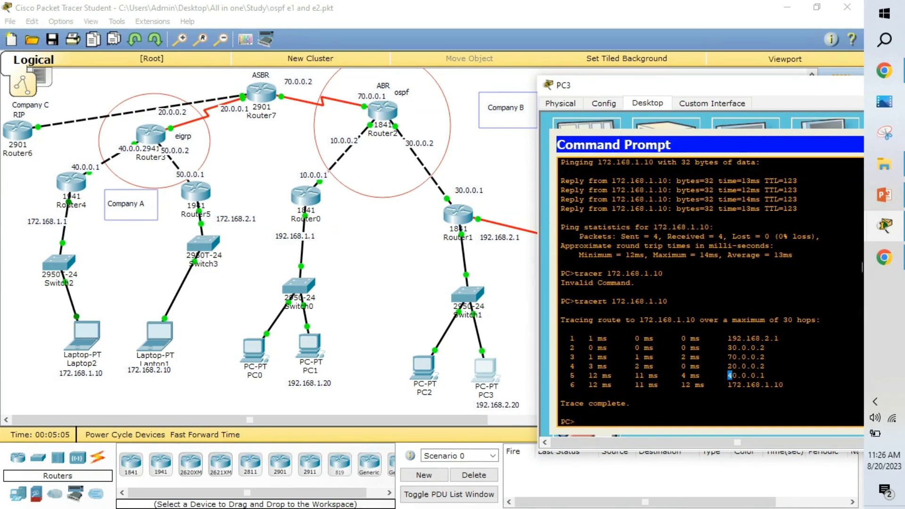
{"action": "left_click", "coordinate": [888, 197]}
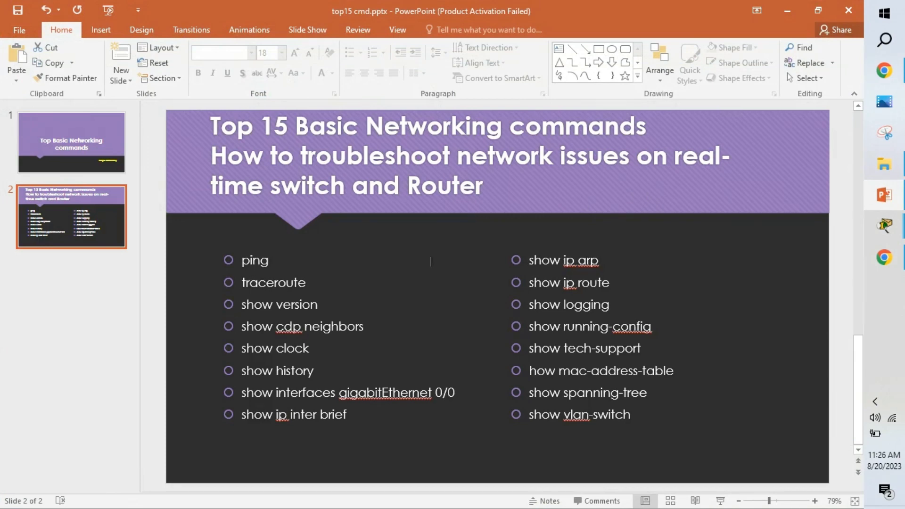
Return to Packet Tracer, shrink PC3's window, and open Router8's CLI full screen.
{"action": "left_click", "coordinate": [786, 11]}
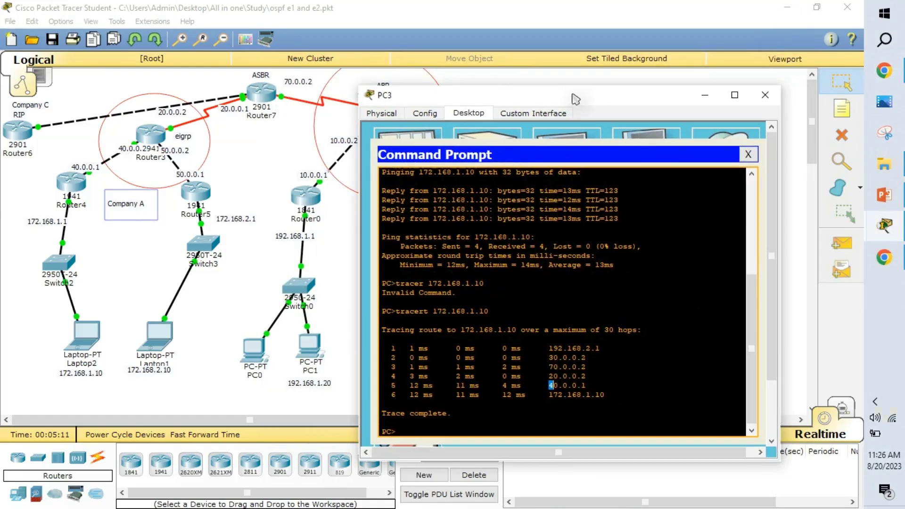
{"action": "double_click", "coordinate": [754, 90]}
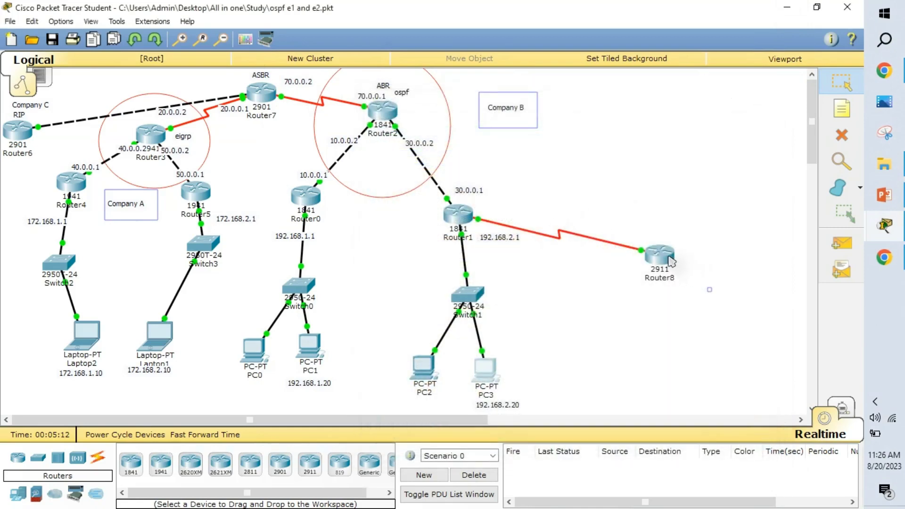
{"action": "left_click", "coordinate": [659, 257]}
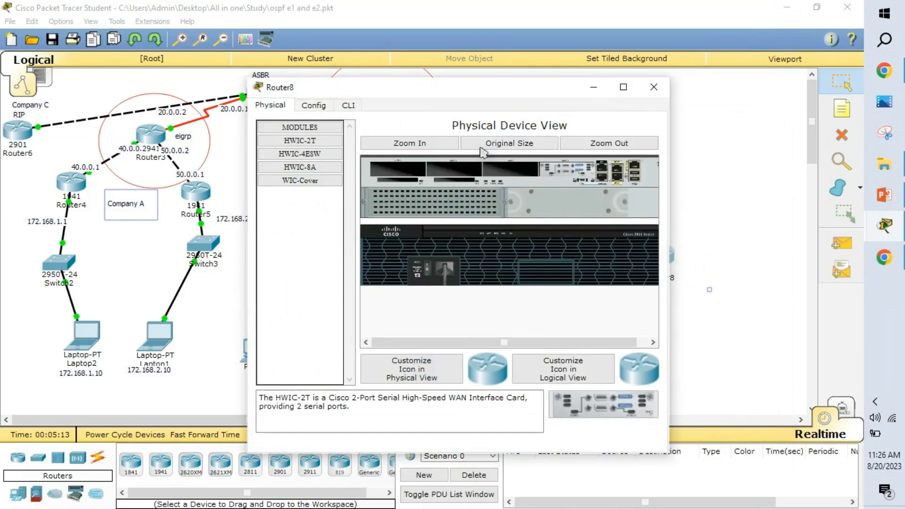
{"action": "left_click", "coordinate": [349, 105]}
{"action": "left_click", "coordinate": [623, 88]}
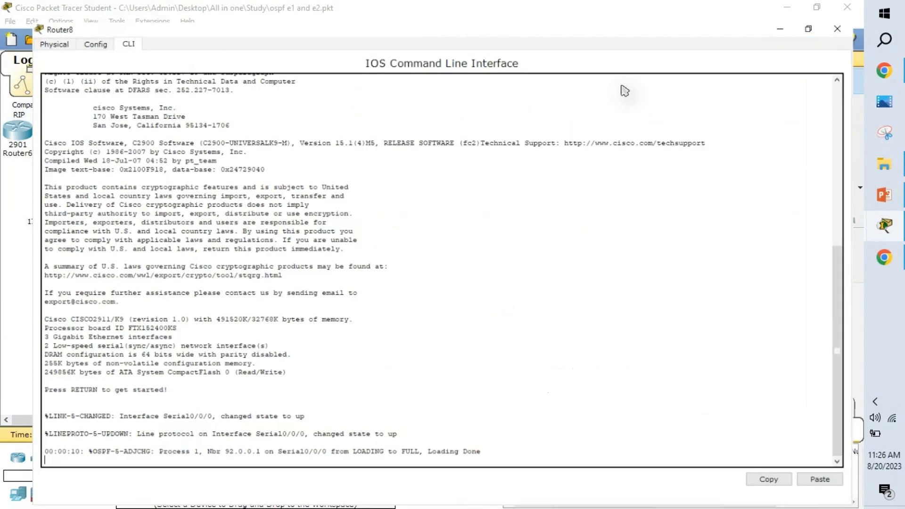
Enter privileged mode on Router8 with en and run show version.
{"action": "key", "text": "Return"}
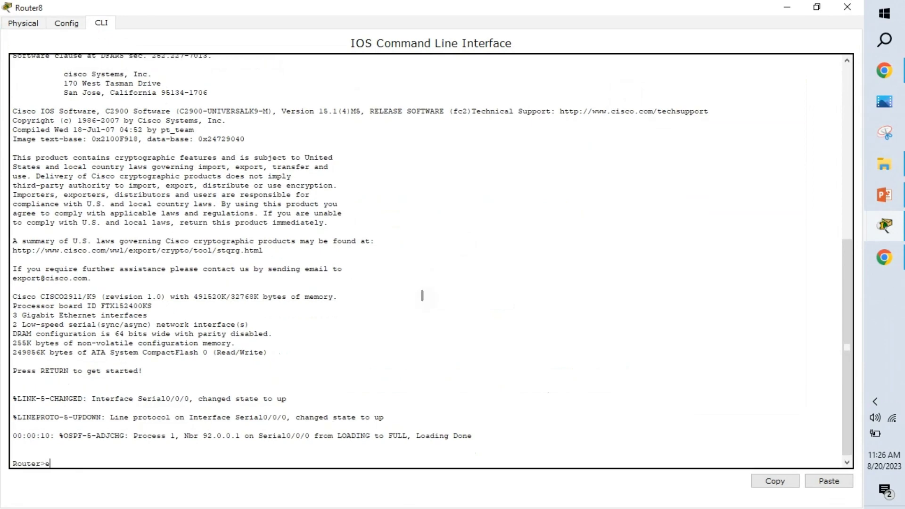
{"action": "type", "text": "en"}
{"action": "key", "text": "Return"}
{"action": "key", "text": "Return"}
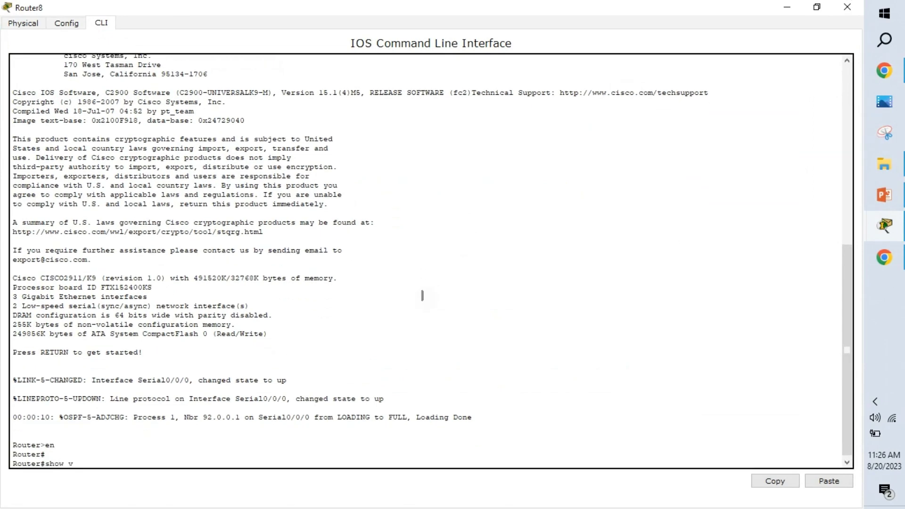
{"action": "key", "text": "Return"}
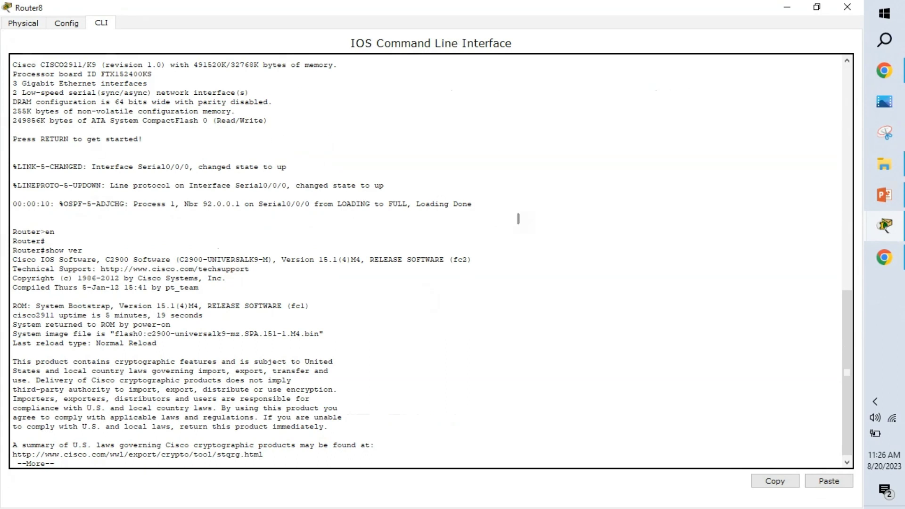
Highlight IOS version 15.1(4)M4 and uptime, then page to configuration register 0x2102.
{"action": "left_click_drag", "start_coordinate": [283, 260], "coordinate": [358, 259]}
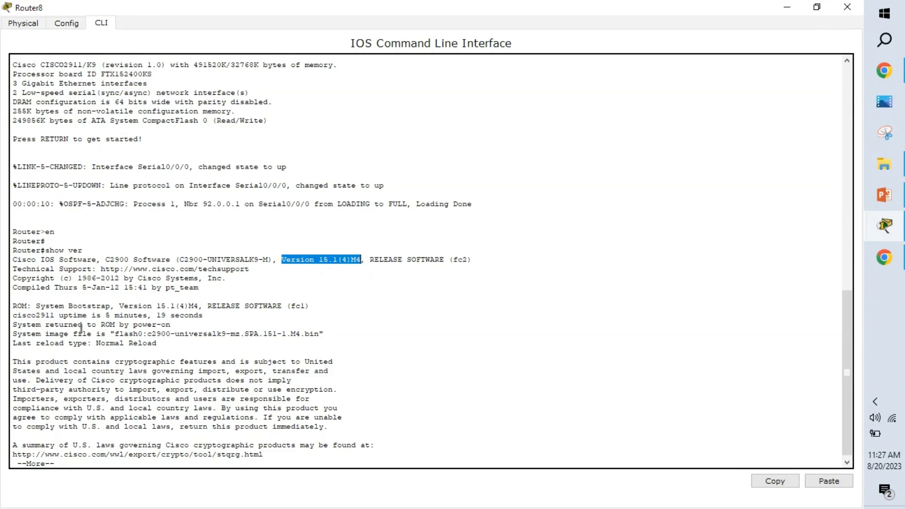
{"action": "left_click_drag", "start_coordinate": [106, 315], "coordinate": [203, 316]}
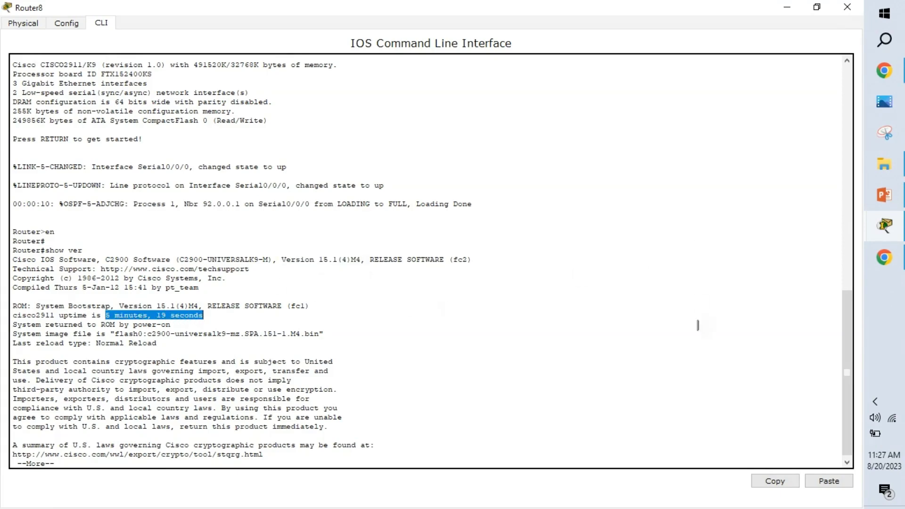
{"action": "left_click", "coordinate": [847, 462]}
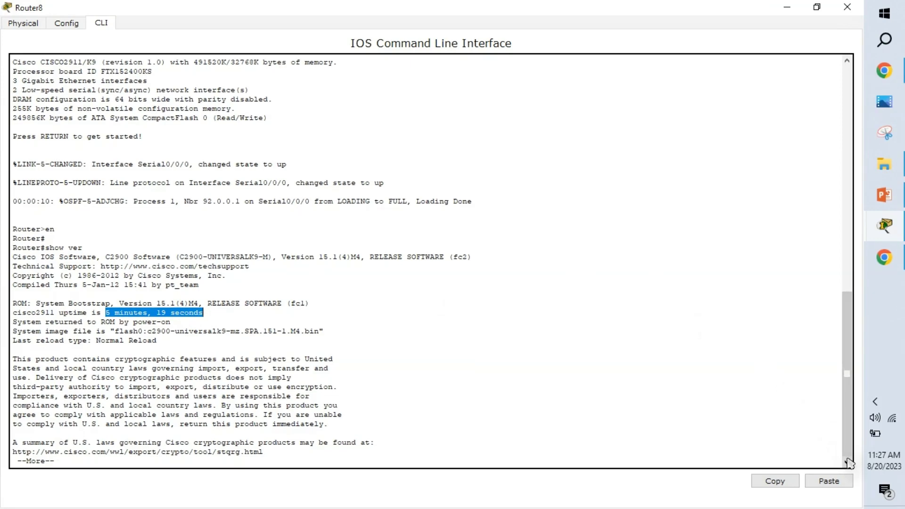
{"action": "key", "text": "space"}
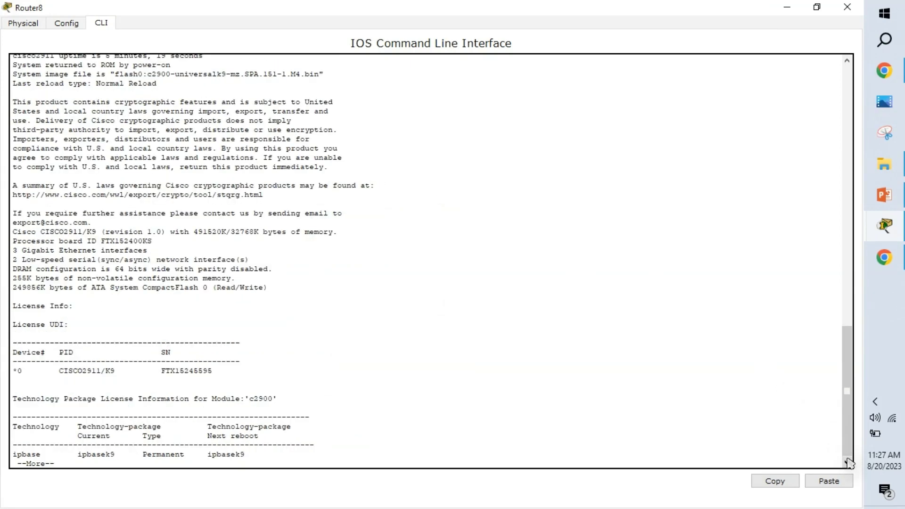
{"action": "key", "text": "space"}
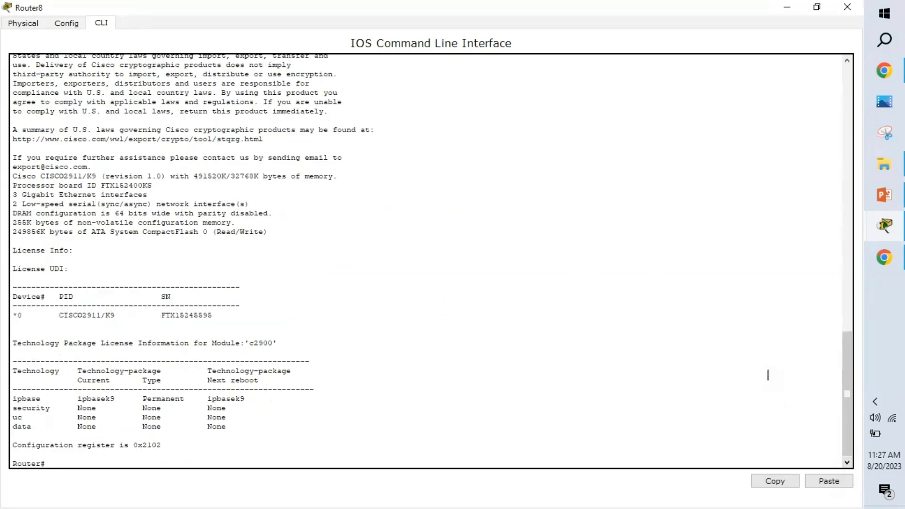
{"action": "left_click", "coordinate": [884, 195]}
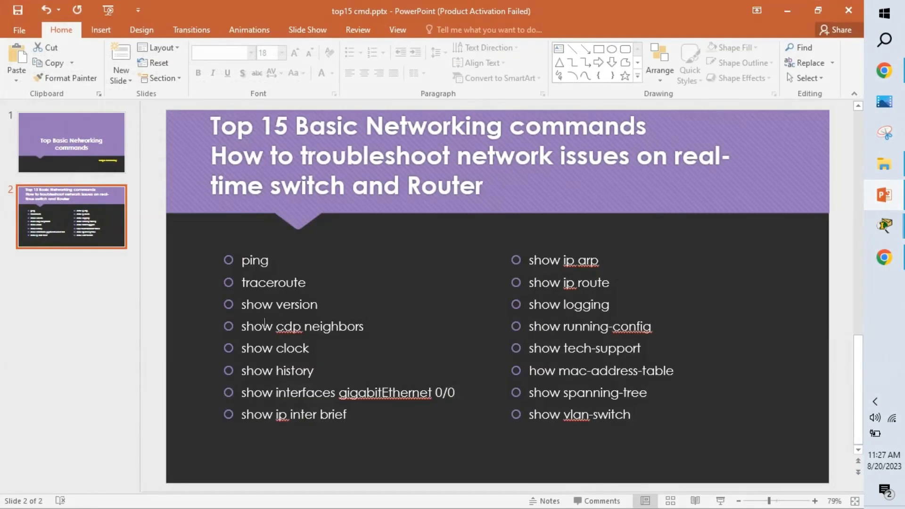
Highlight the 'show version' through 'show cdp neighbors' items on the checklist slide.
{"action": "left_click_drag", "start_coordinate": [242, 326], "coordinate": [358, 329]}
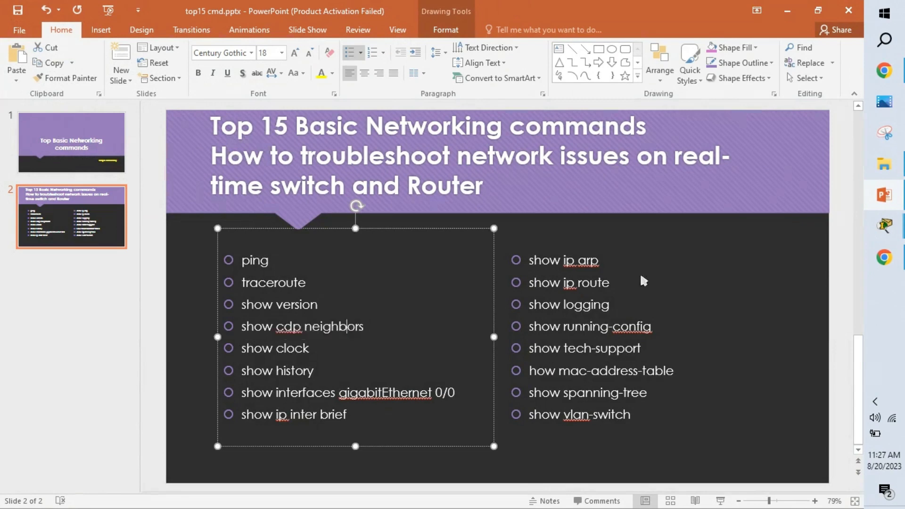
{"action": "key", "text": "shift+Up"}
{"action": "key", "text": "shift+Left"}
{"action": "mouse_move", "coordinate": [885, 225]}
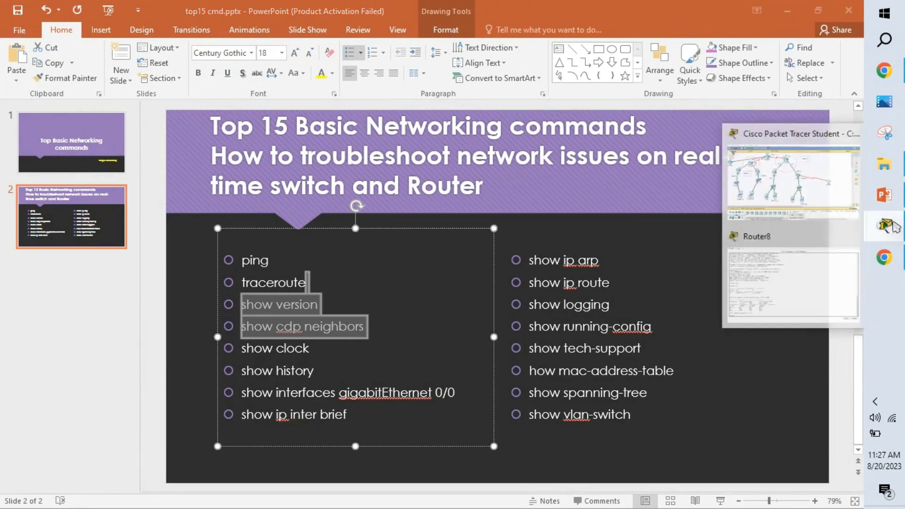
{"action": "left_click", "coordinate": [787, 168]}
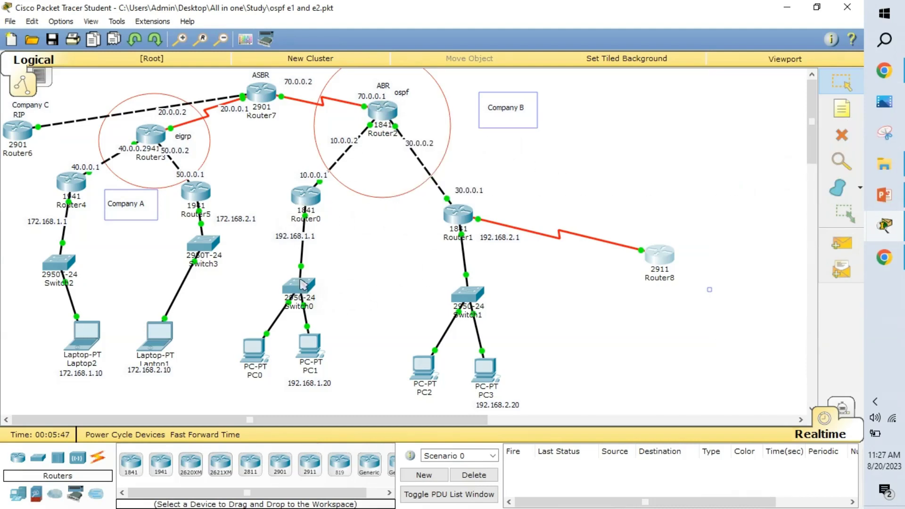
Run show cdp neighbors in privileged mode on Router2, listing three neighbors including R7.
{"action": "left_click", "coordinate": [382, 110]}
{"action": "left_click", "coordinate": [358, 107]}
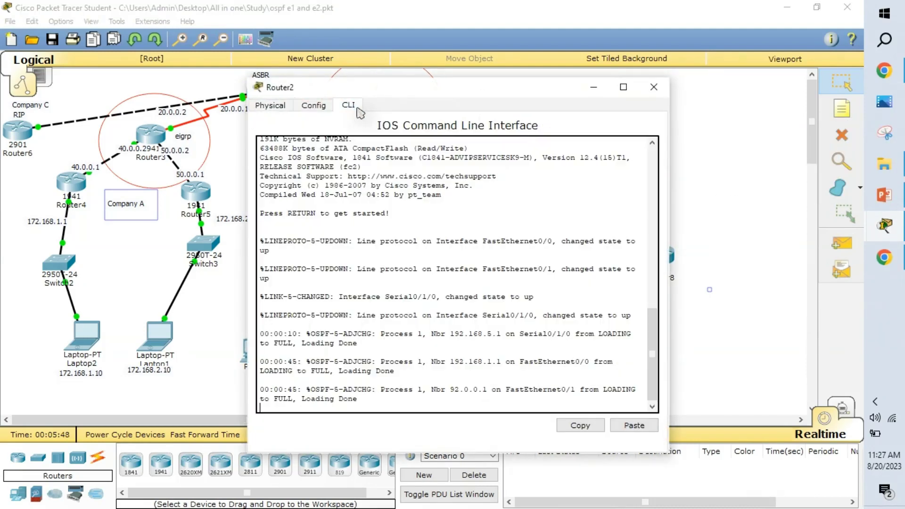
{"action": "type", "text": "en"}
{"action": "key", "text": "Return"}
{"action": "type", "text": "show cdp ne"}
{"action": "key", "text": "Tab"}
{"action": "key", "text": "Return"}
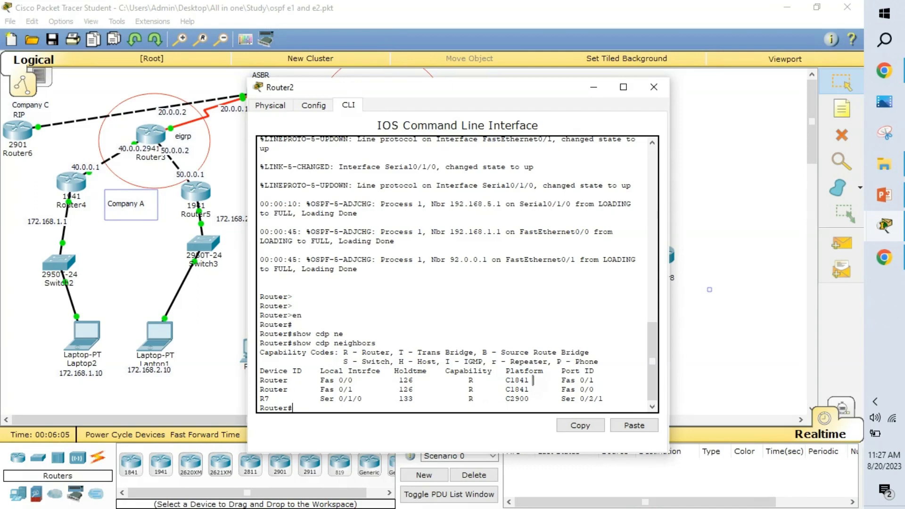
Move Router2's window aside, close it, and return to the PowerPoint checklist.
{"action": "left_click_drag", "start_coordinate": [433, 89], "coordinate": [537, 90]}
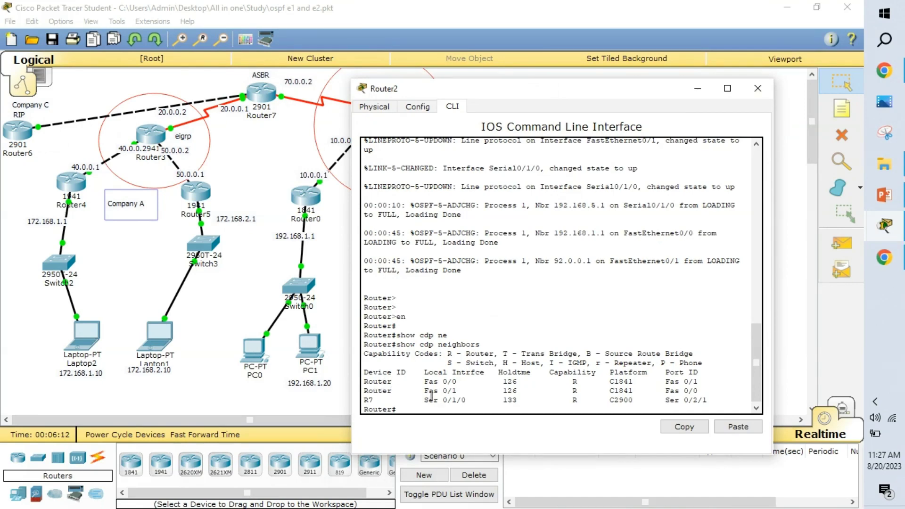
{"action": "left_click", "coordinate": [756, 92]}
{"action": "left_click", "coordinate": [884, 194]}
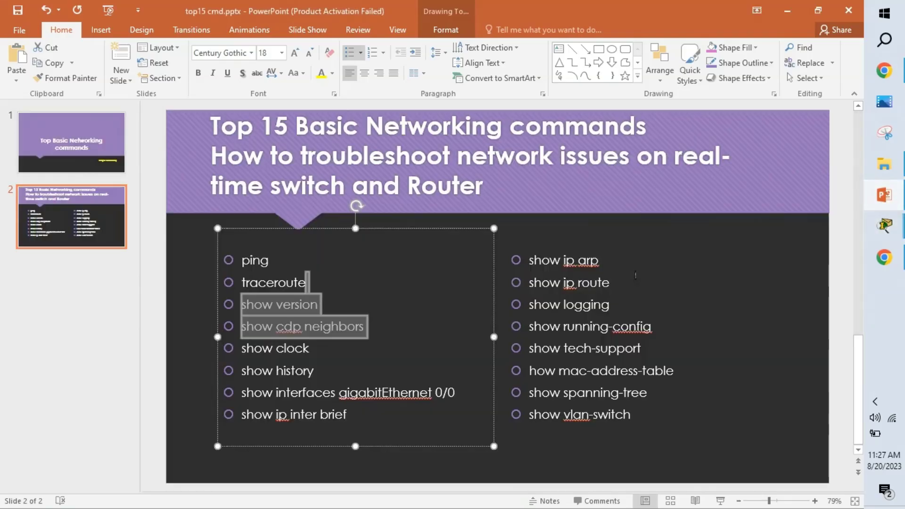
Move to the 'show clock' checklist item and switch back to Router8's CLI.
{"action": "left_click", "coordinate": [323, 347]}
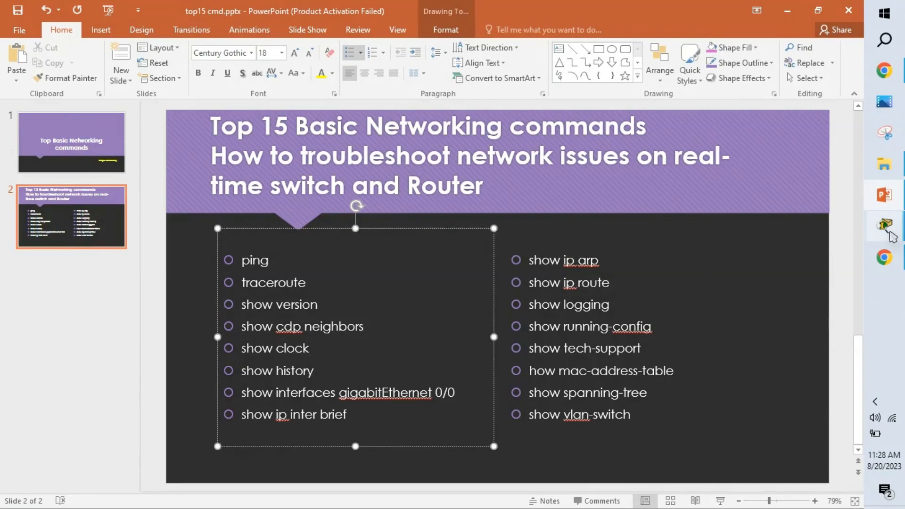
{"action": "left_click", "coordinate": [884, 225]}
{"action": "left_click", "coordinate": [792, 256]}
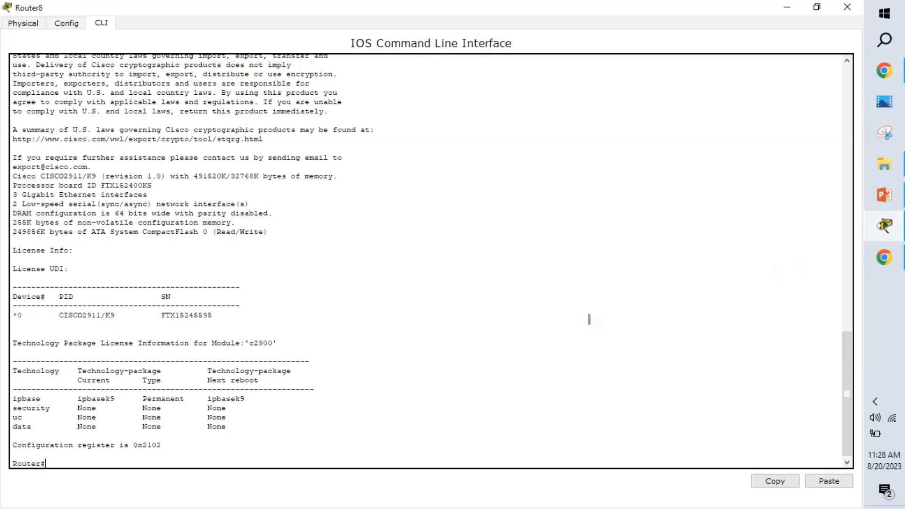
Run show clock on Router8 and highlight the date in its output.
{"action": "type", "text": "wsho"}
{"action": "key", "text": "BackSpace"}
{"action": "key", "text": "BackSpace"}
{"action": "key", "text": "BackSpace"}
{"action": "key", "text": "BackSpace"}
{"action": "type", "text": "s"}
{"action": "key", "text": "Return"}
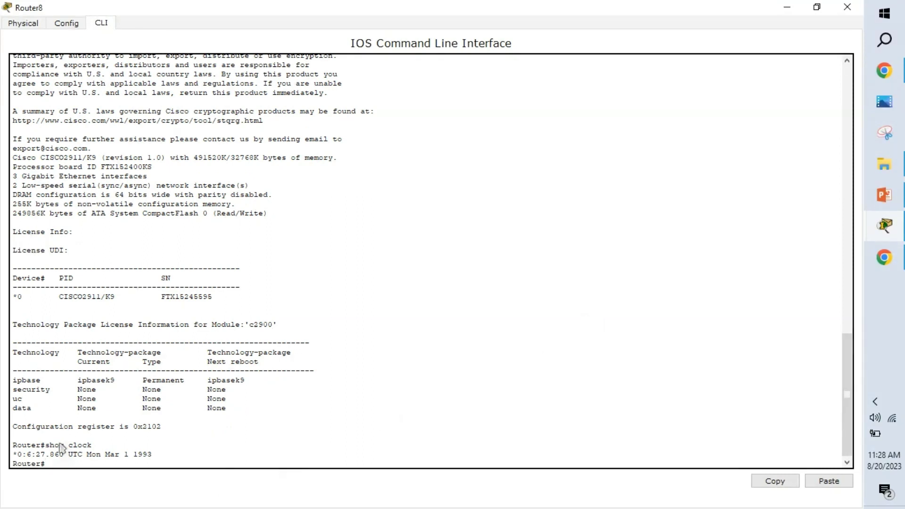
{"action": "left_click_drag", "start_coordinate": [69, 454], "coordinate": [153, 456]}
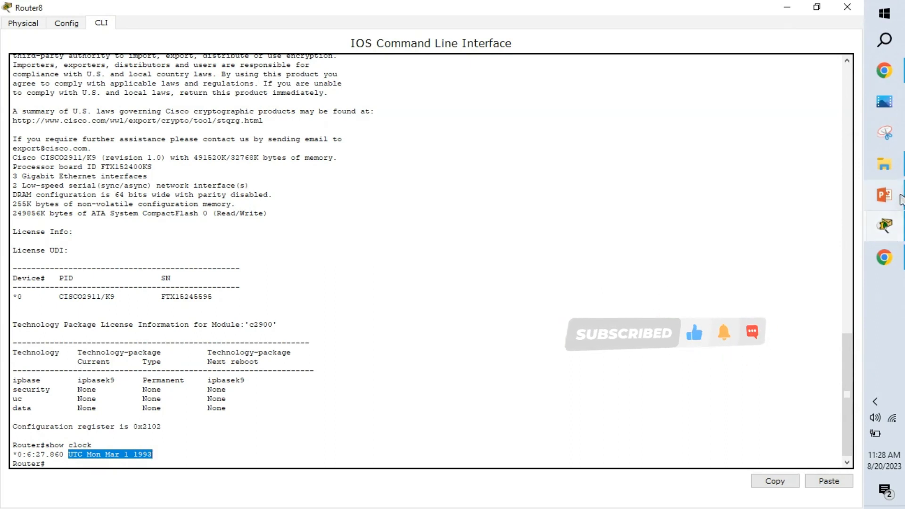
Check the checklist, then run show cdp neighbors, showing a C1841 on Ser 0/0/0.
{"action": "mouse_move", "coordinate": [901, 198]}
{"action": "left_click", "coordinate": [800, 201]}
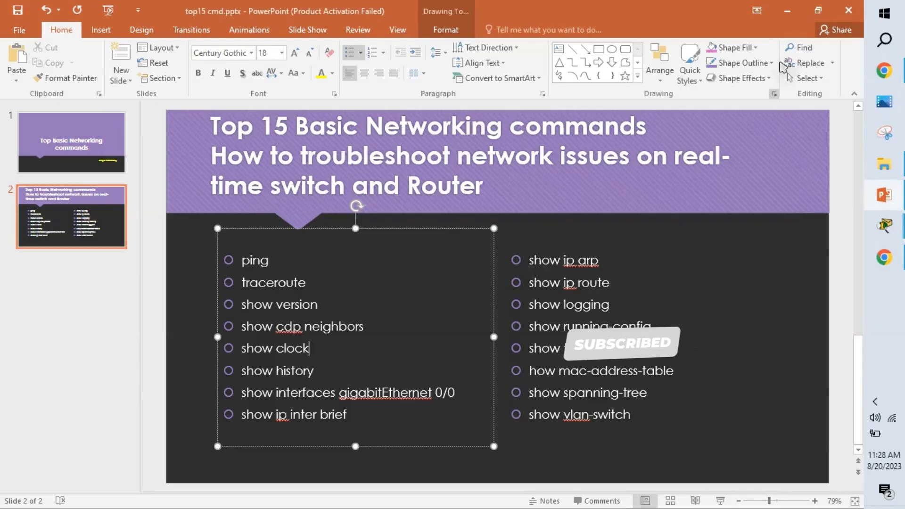
{"action": "left_click", "coordinate": [787, 10]}
{"action": "left_click", "coordinate": [410, 351]}
{"action": "key", "text": "Return"}
{"action": "key", "text": "Return"}
{"action": "key", "text": "Return"}
{"action": "type", "text": "show cdp ne"}
{"action": "key", "text": "Return"}
{"action": "type", "text": "show"}
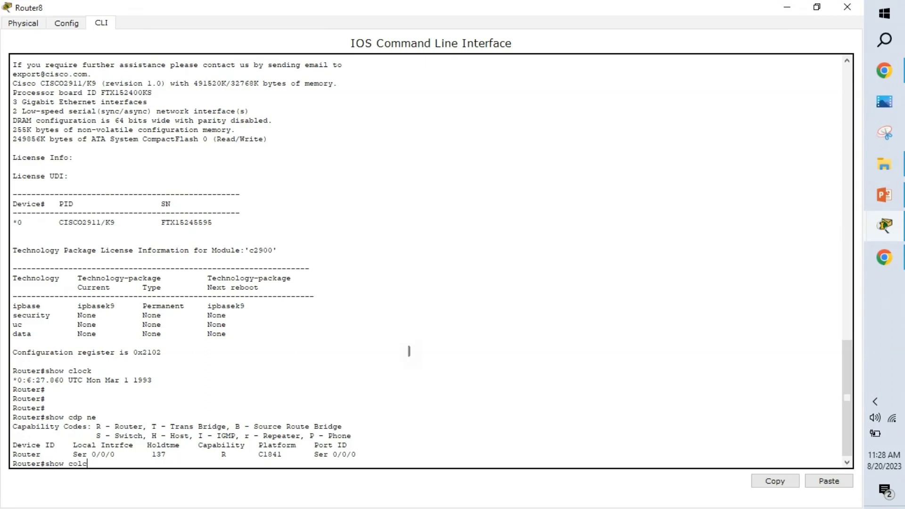
Run show clock again, then flip to the PowerPoint checklist and back to Router8.
{"action": "key", "text": "Return"}
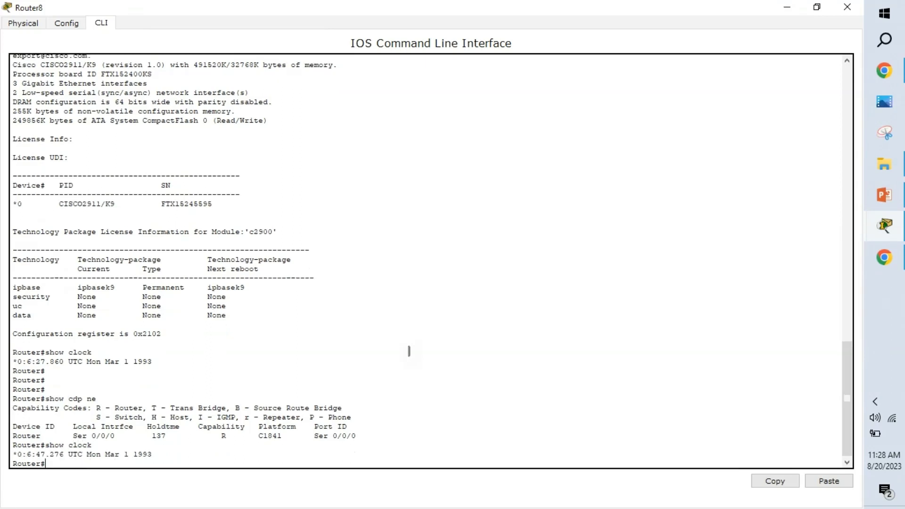
{"action": "left_click_drag", "start_coordinate": [160, 458], "coordinate": [2, 396]}
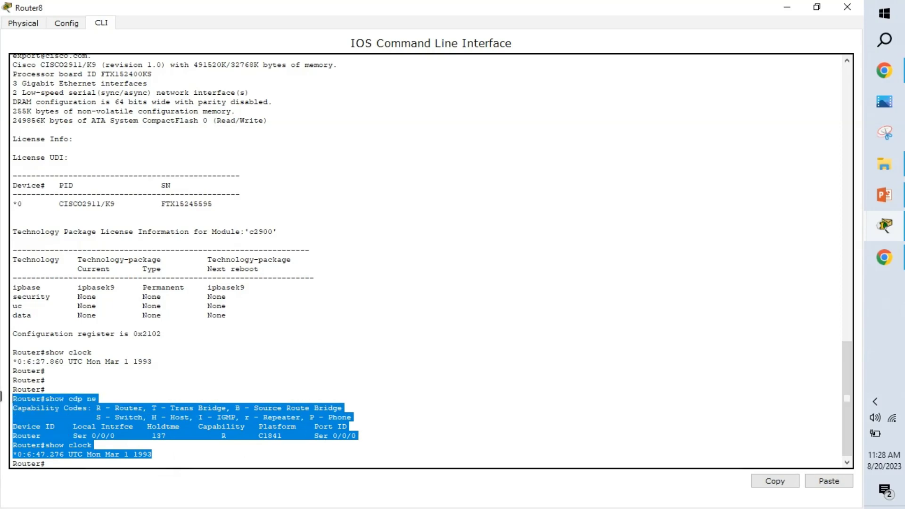
{"action": "left_click", "coordinate": [261, 399]}
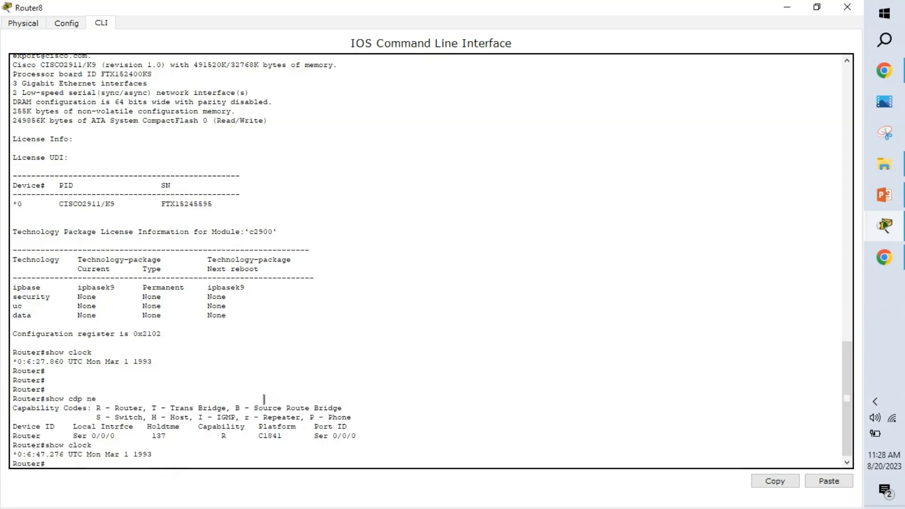
{"action": "left_click", "coordinate": [786, 8]}
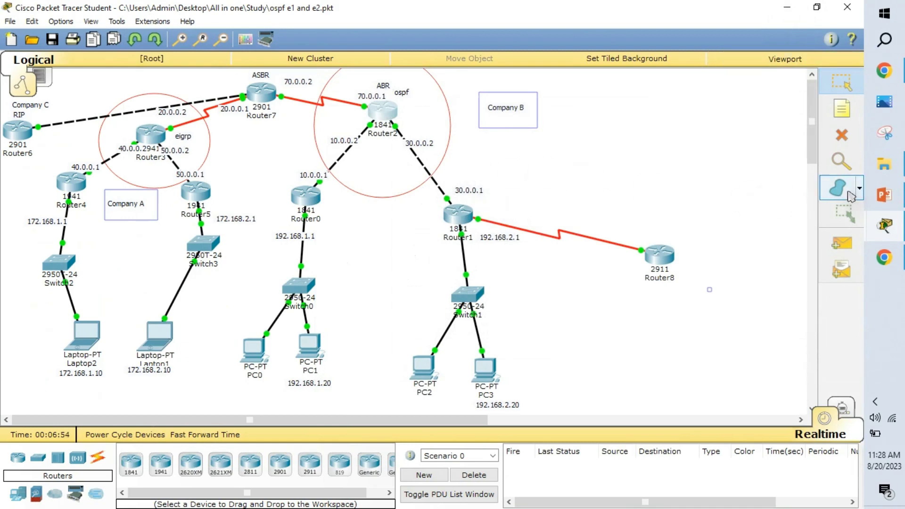
{"action": "left_click", "coordinate": [888, 191]}
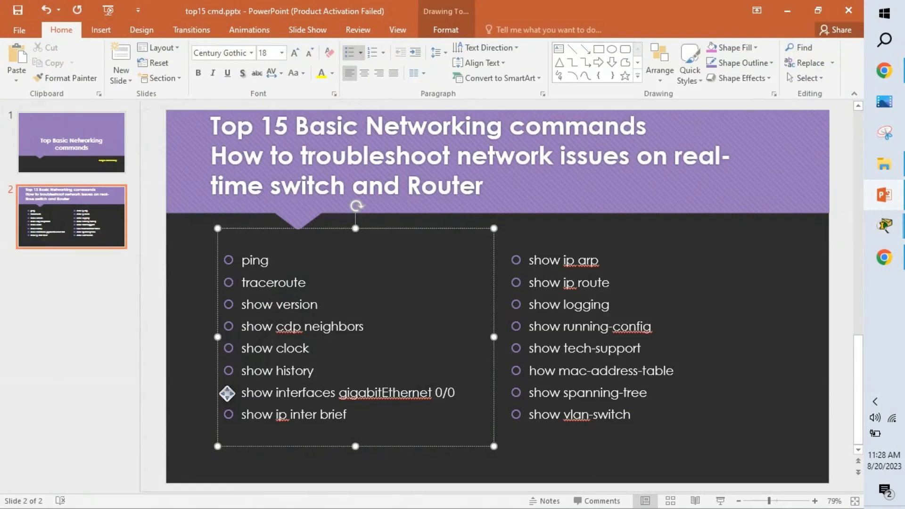
{"action": "mouse_move", "coordinate": [884, 225]}
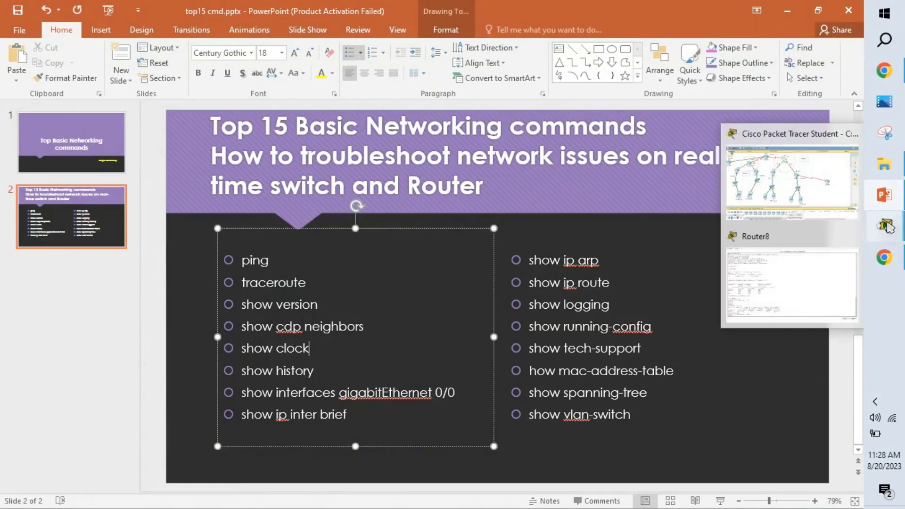
{"action": "left_click", "coordinate": [778, 276]}
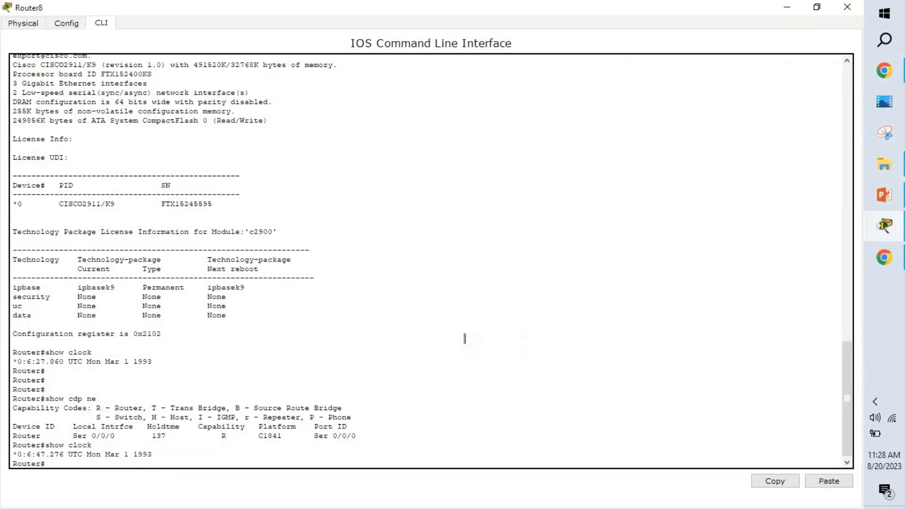
Run show history on Router8 to list its six recent commands, then return to the checklist.
{"action": "left_click", "coordinate": [393, 423]}
{"action": "key", "text": "Return"}
{"action": "key", "text": "Return"}
{"action": "key", "text": "Return"}
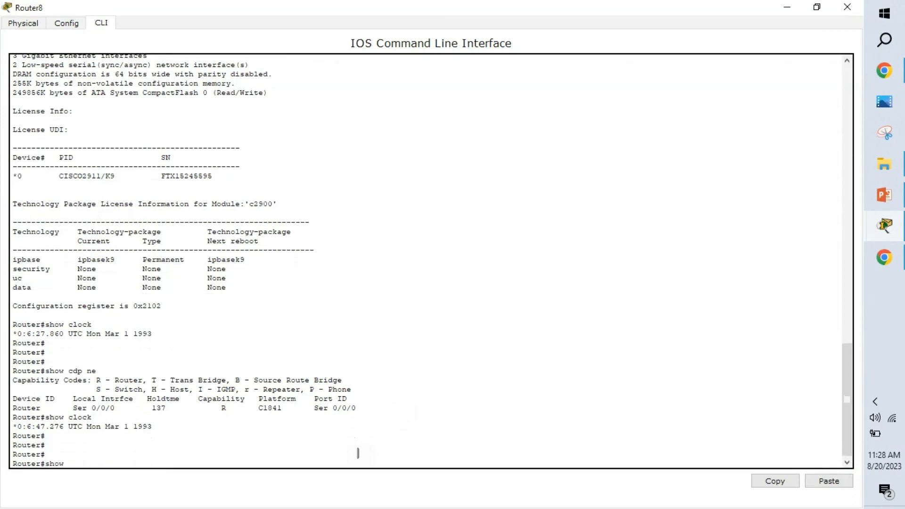
{"action": "type", "text": "show his"}
{"action": "key", "text": "Tab"}
{"action": "key", "text": "Return"}
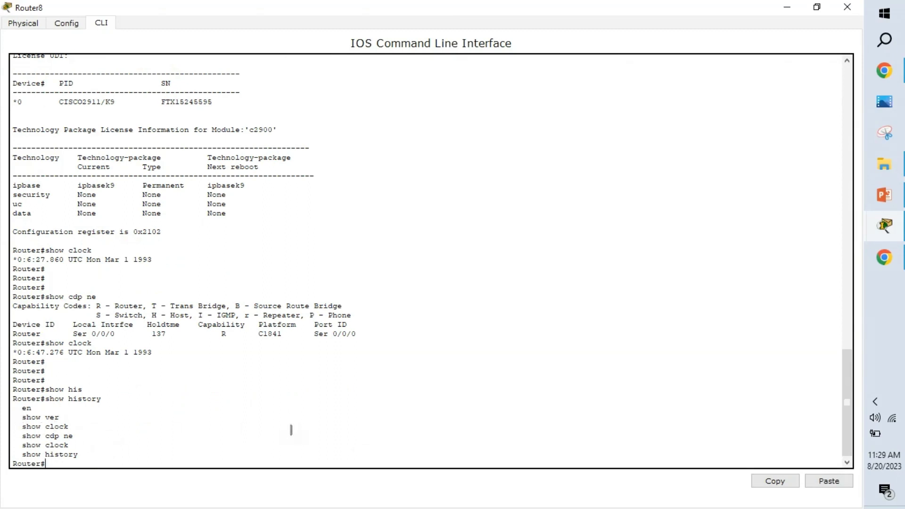
{"action": "left_click", "coordinate": [893, 206]}
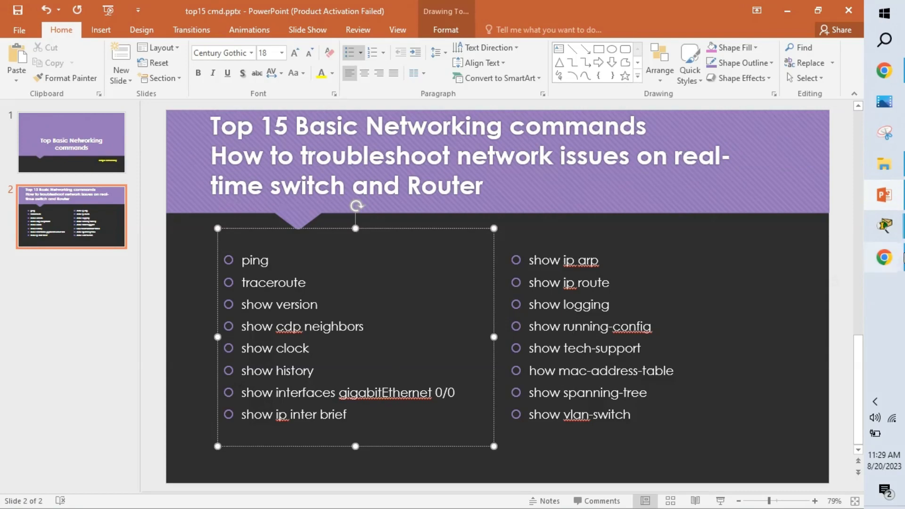
Try a show interfaces command on Router8, which is rejected because of mistyped text.
{"action": "mouse_move", "coordinate": [884, 225]}
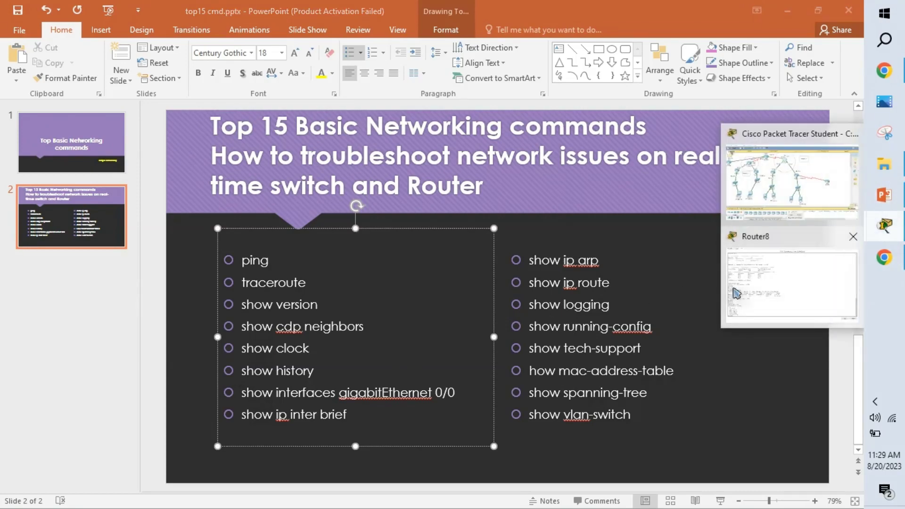
{"action": "left_click", "coordinate": [784, 274]}
{"action": "type", "text": "show inter"}
{"action": "key", "text": "Tab"}
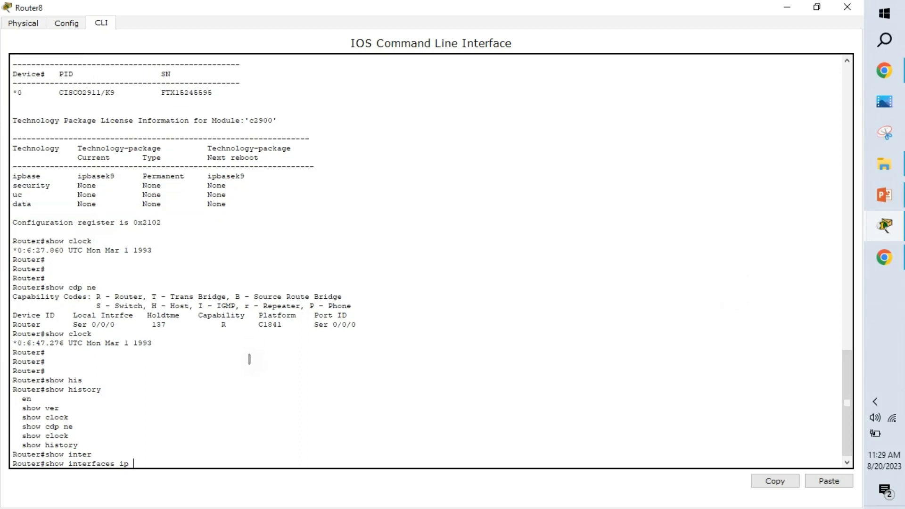
{"action": "type", "text": "de"}
{"action": "key", "text": "BackSpace"}
{"action": "key", "text": "BackSpace"}
{"action": "type", "text": "b"}
{"action": "key", "text": "Tab"}
{"action": "key", "text": "Return"}
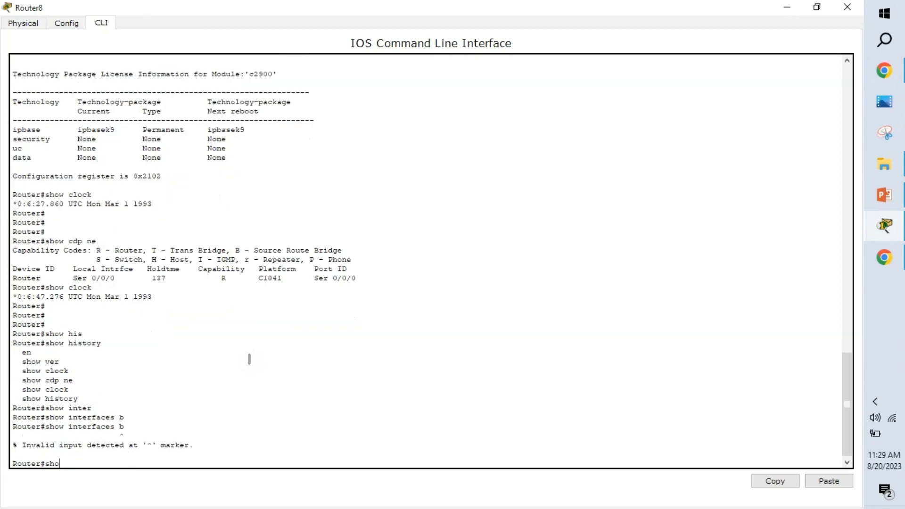
Run show ip interface brief, showing Serial0/0/0 up at 192.168.3.2 and others administratively down.
{"action": "type", "text": "show ip inter"}
{"action": "key", "text": "Tab"}
{"action": "key", "text": "Tab"}
{"action": "type", "text": "b"}
{"action": "key", "text": "Tab"}
{"action": "key", "text": "Return"}
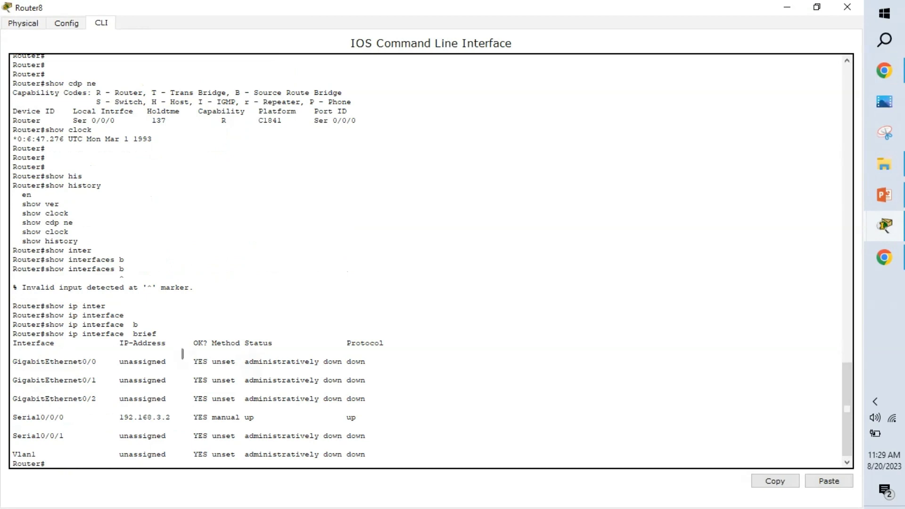
Copy the GigabitEthernet0/0 interface name and begin a show interfaces command.
{"action": "mouse_move", "coordinate": [13, 361]}
{"action": "left_mouse_down"}
{"action": "mouse_move", "coordinate": [99, 362]}
{"action": "mouse_move", "coordinate": [14, 363]}
{"action": "left_mouse_up"}
{"action": "left_click", "coordinate": [773, 483]}
{"action": "type", "text": "show inter"}
{"action": "key", "text": "Tab"}
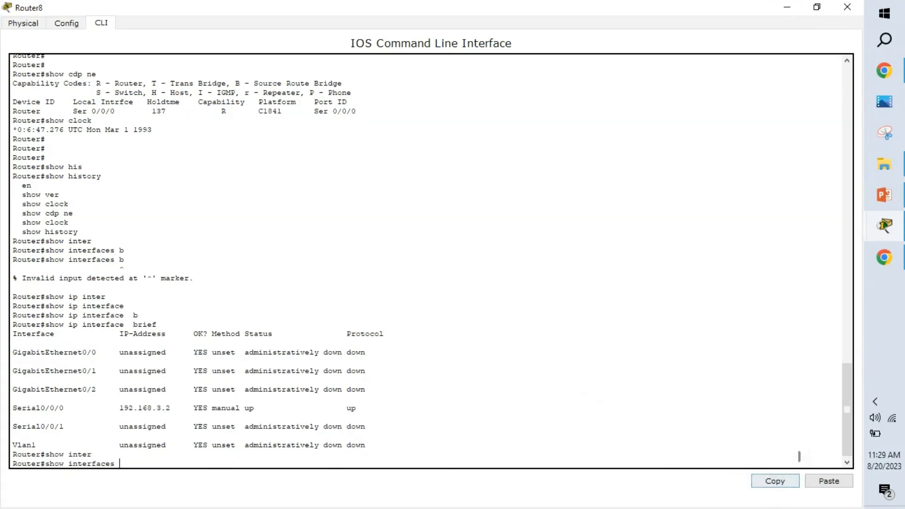
Show GigabitEthernet0/0 details (administratively down, MTU 1500) and highlight duplex, rates, reliability and delay.
{"action": "left_click", "coordinate": [821, 487]}
{"action": "key", "text": "Return"}
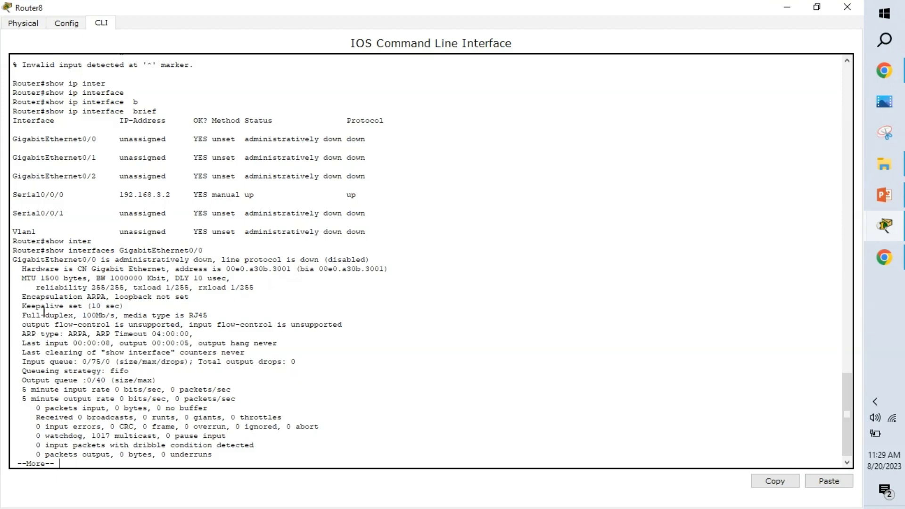
{"action": "left_click_drag", "start_coordinate": [26, 315], "coordinate": [100, 315]}
{"action": "left_click_drag", "start_coordinate": [235, 400], "coordinate": [22, 389]}
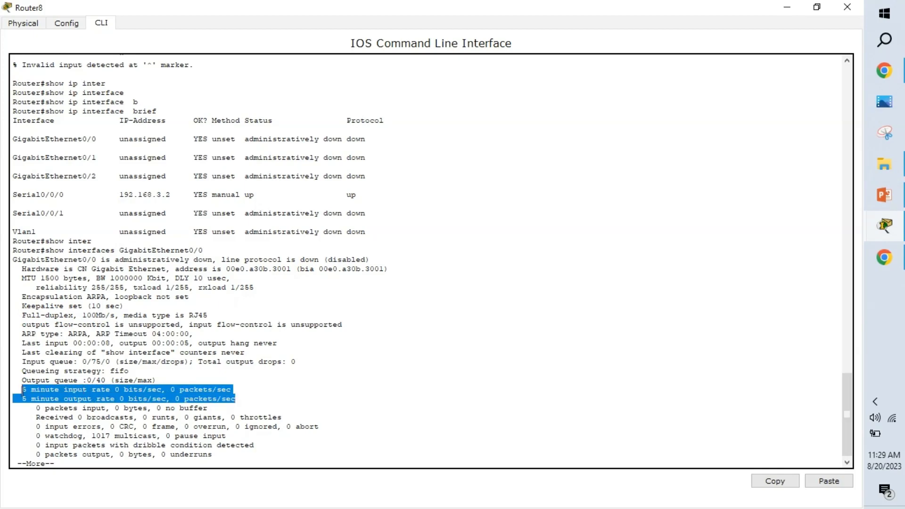
{"action": "left_click_drag", "start_coordinate": [36, 287], "coordinate": [252, 291]}
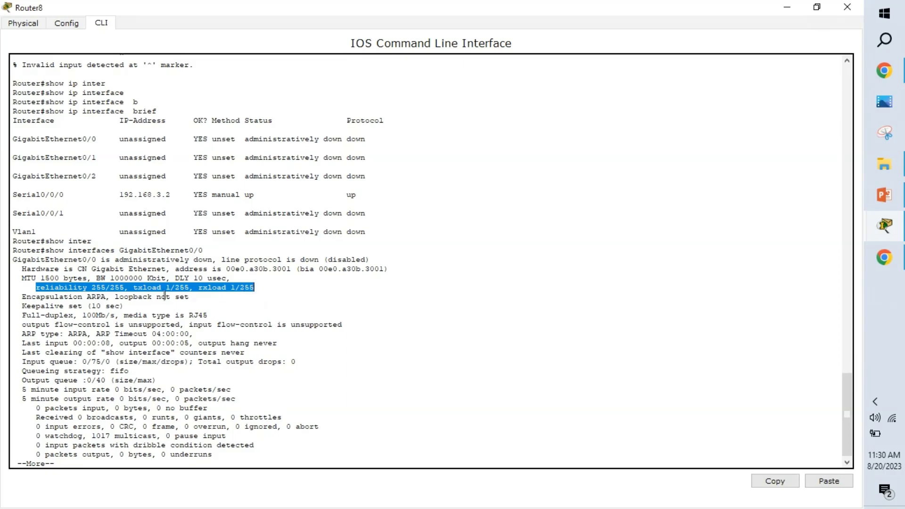
{"action": "left_click_drag", "start_coordinate": [134, 289], "coordinate": [194, 278]}
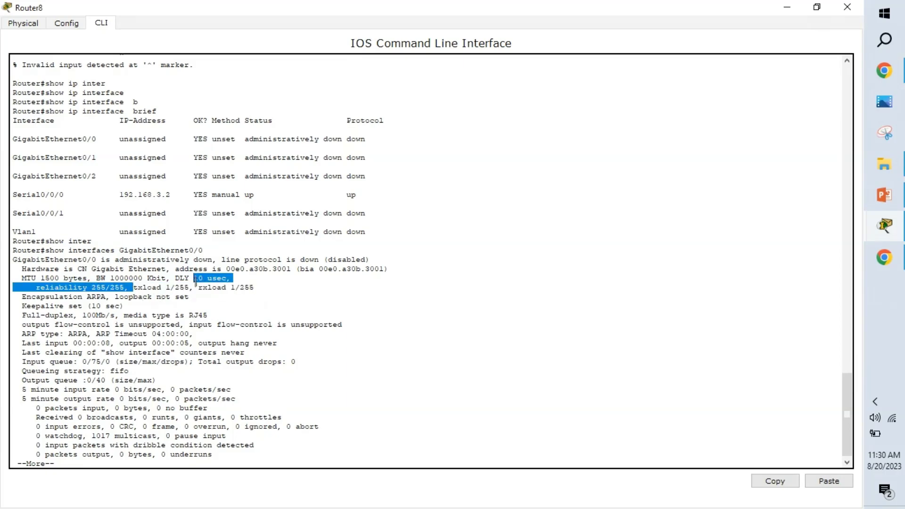
{"action": "left_click", "coordinate": [245, 287]}
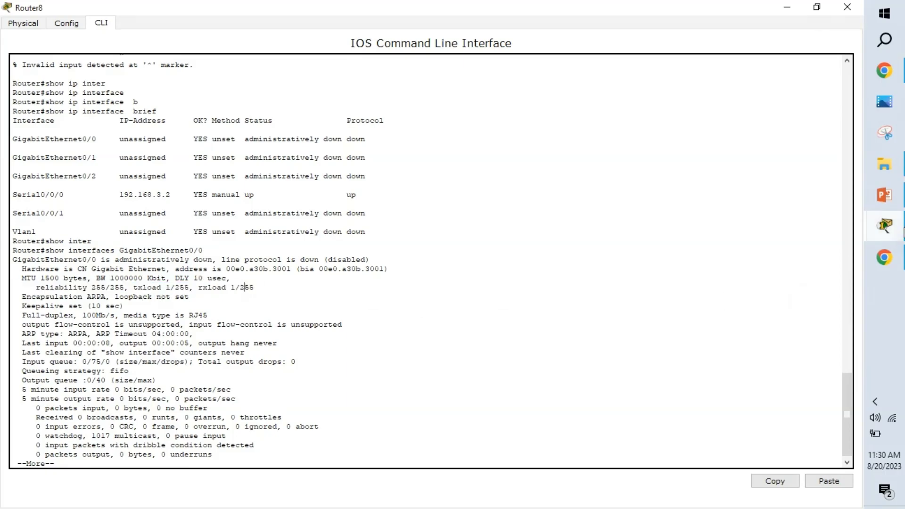
Copy the 'show ip inter brief' checklist item and paste it into Router8's console.
{"action": "mouse_move", "coordinate": [898, 236]}
{"action": "left_click", "coordinate": [765, 203]}
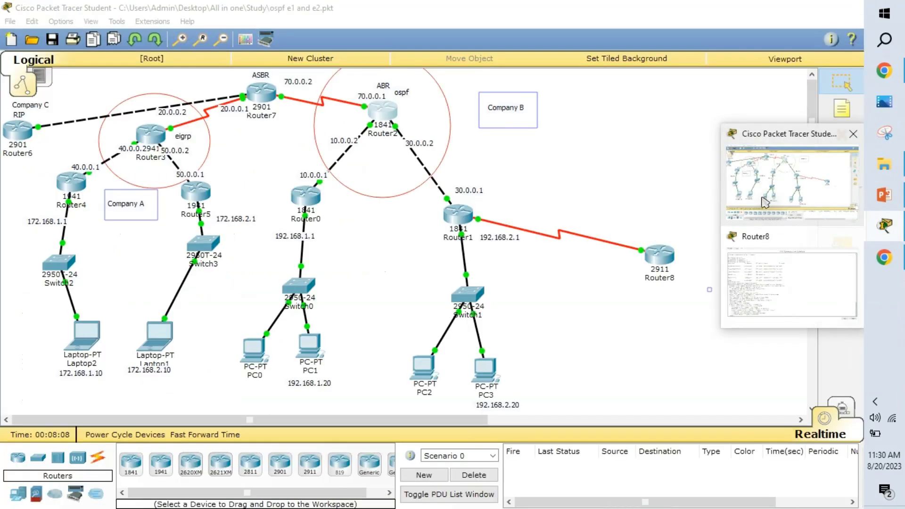
{"action": "left_click", "coordinate": [770, 292]}
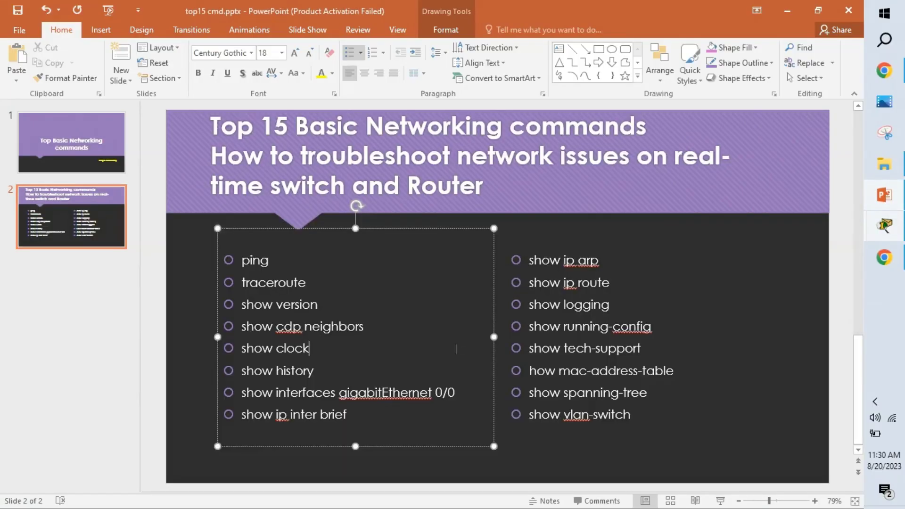
{"action": "left_click_drag", "start_coordinate": [347, 414], "coordinate": [240, 415]}
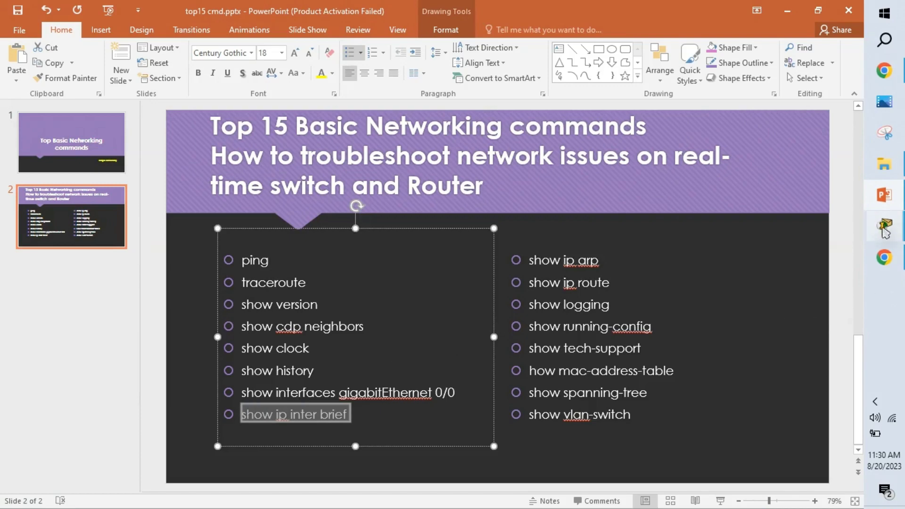
{"action": "mouse_move", "coordinate": [885, 226]}
{"action": "left_click", "coordinate": [807, 272]}
{"action": "left_click", "coordinate": [829, 480]}
Run show ip inter brief on Router8, highlight Serial0/0/0's 192.168.3.2, and return to the checklist.
{"action": "left_click", "coordinate": [829, 480]}
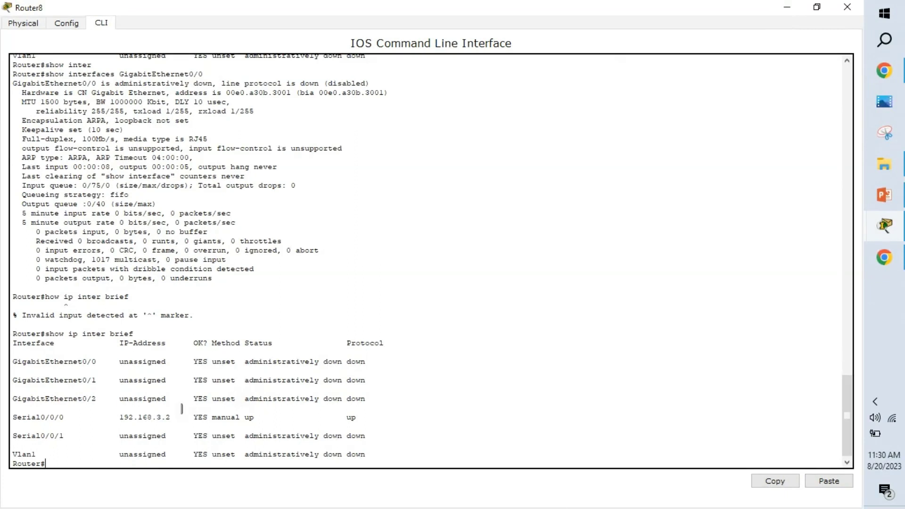
{"action": "left_click_drag", "start_coordinate": [117, 417], "coordinate": [160, 418]}
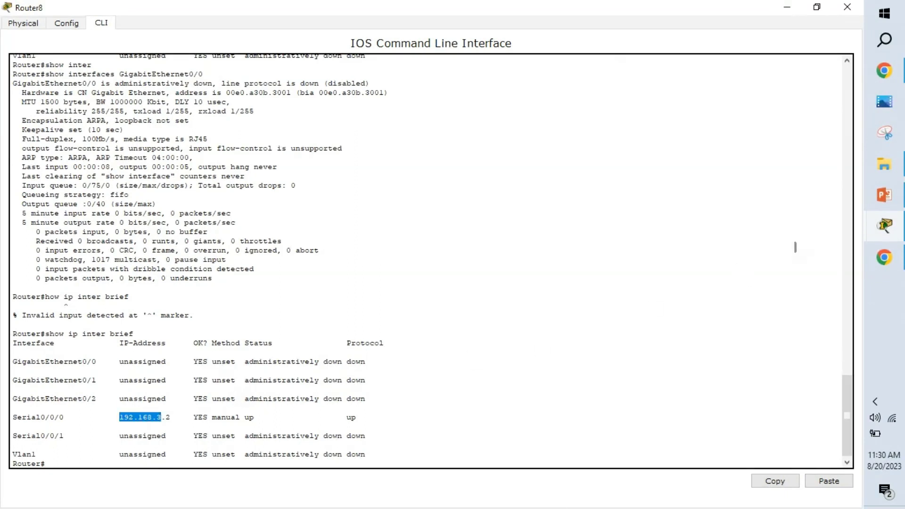
{"action": "left_click", "coordinate": [884, 194]}
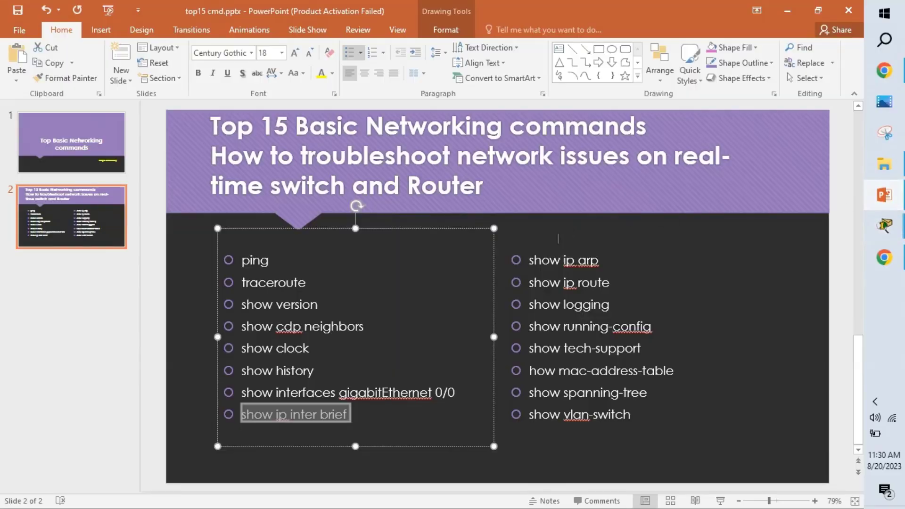
Run the copied 'show ip arp' in Router7's CLI, listing 192.168.5.1 and 192.168.5.2, then return to the slide.
{"action": "left_click_drag", "start_coordinate": [529, 260], "coordinate": [601, 266]}
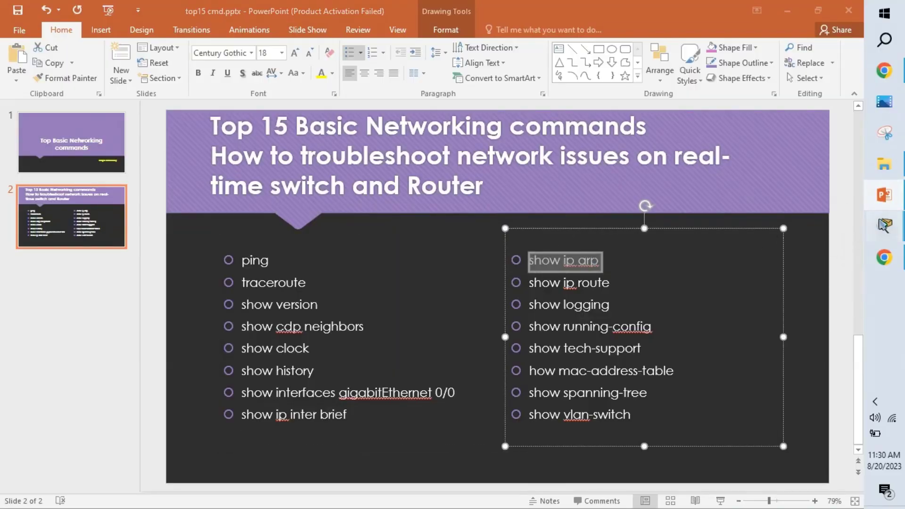
{"action": "mouse_move", "coordinate": [881, 225]}
{"action": "left_click", "coordinate": [846, 208]}
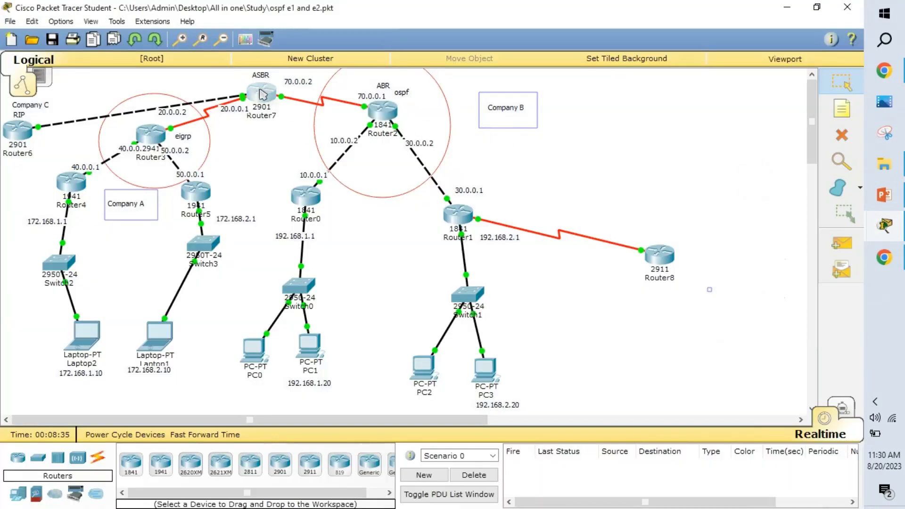
{"action": "left_click", "coordinate": [261, 93]}
{"action": "left_click", "coordinate": [349, 104]}
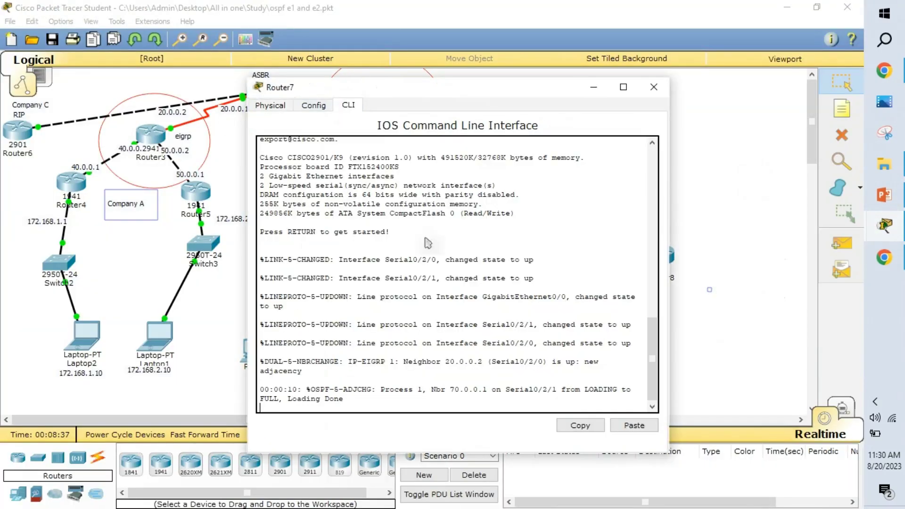
{"action": "left_click", "coordinate": [633, 425]}
{"action": "left_click", "coordinate": [633, 426]}
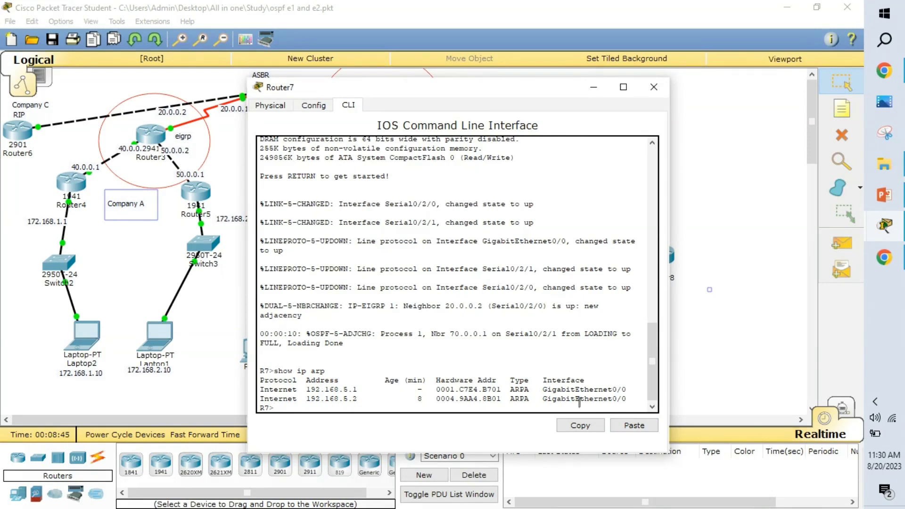
{"action": "left_click_drag", "start_coordinate": [399, 91], "coordinate": [548, 189]}
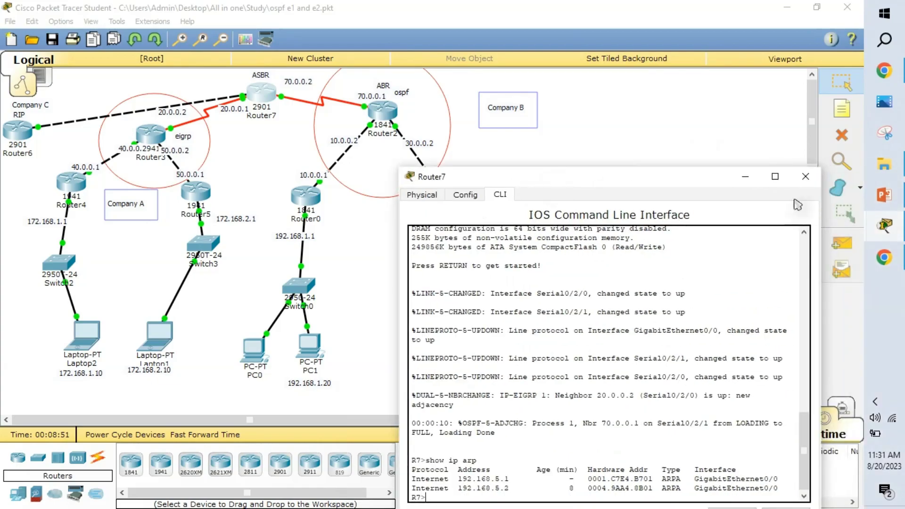
{"action": "left_click", "coordinate": [884, 195]}
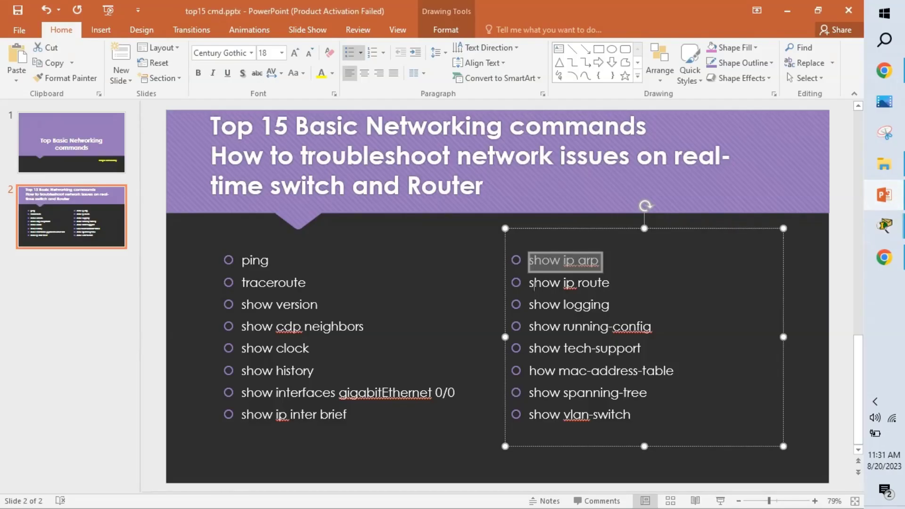
Copy 'show ip route', enter privileged mode with en on a maximized Router7 CLI, and run it.
{"action": "left_click_drag", "start_coordinate": [529, 282], "coordinate": [611, 283]}
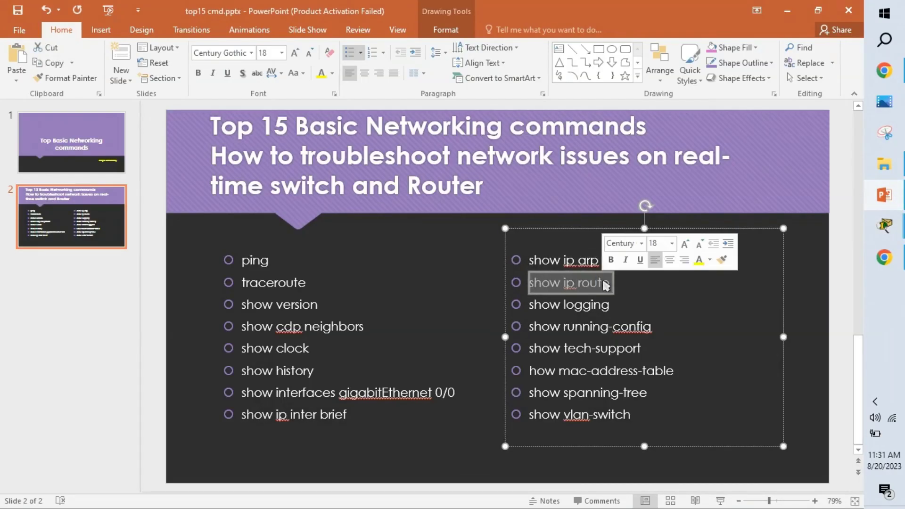
{"action": "mouse_move", "coordinate": [884, 226]}
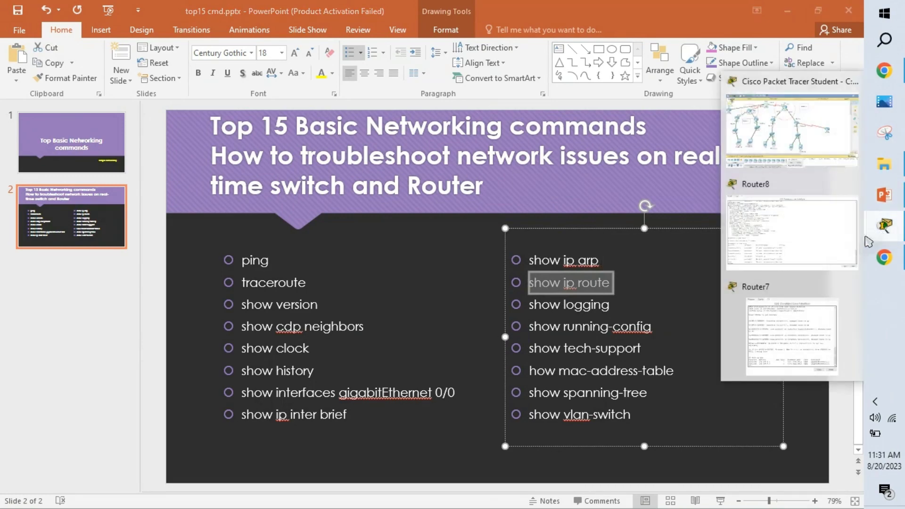
{"action": "left_click", "coordinate": [796, 314]}
{"action": "double_click", "coordinate": [775, 186]}
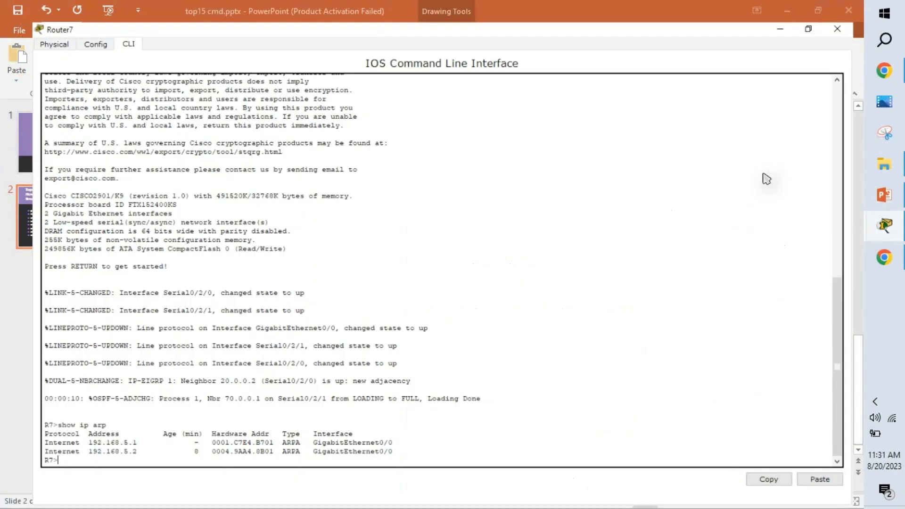
{"action": "type", "text": "en"}
{"action": "key", "text": "Return"}
{"action": "key", "text": "Return"}
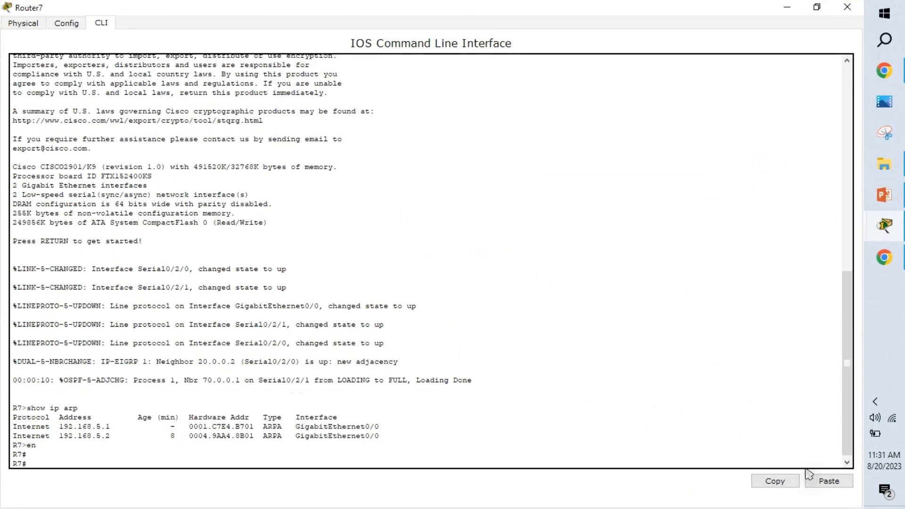
{"action": "left_click", "coordinate": [828, 481]}
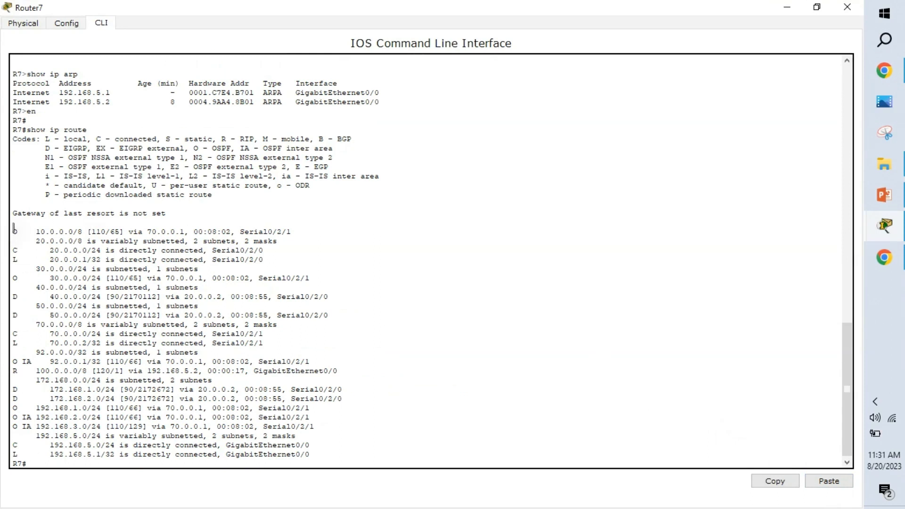
Highlight the O, O IA, C and L route codes and the 10.0.0.0/8 and 20.0.0.0/8 routes.
{"action": "left_click_drag", "start_coordinate": [15, 230], "coordinate": [19, 231]}
{"action": "left_click_drag", "start_coordinate": [197, 148], "coordinate": [213, 148]}
{"action": "left_click_drag", "start_coordinate": [96, 139], "coordinate": [135, 137]}
{"action": "left_click_drag", "start_coordinate": [40, 139], "coordinate": [63, 139]}
{"action": "left_click_drag", "start_coordinate": [12, 361], "coordinate": [29, 362]}
{"action": "left_click_drag", "start_coordinate": [244, 148], "coordinate": [300, 148]}
{"action": "left_click_drag", "start_coordinate": [36, 241], "coordinate": [61, 240]}
Copy the 'show logging' checklist item and bring Router7's console forward.
{"action": "left_click", "coordinate": [893, 200]}
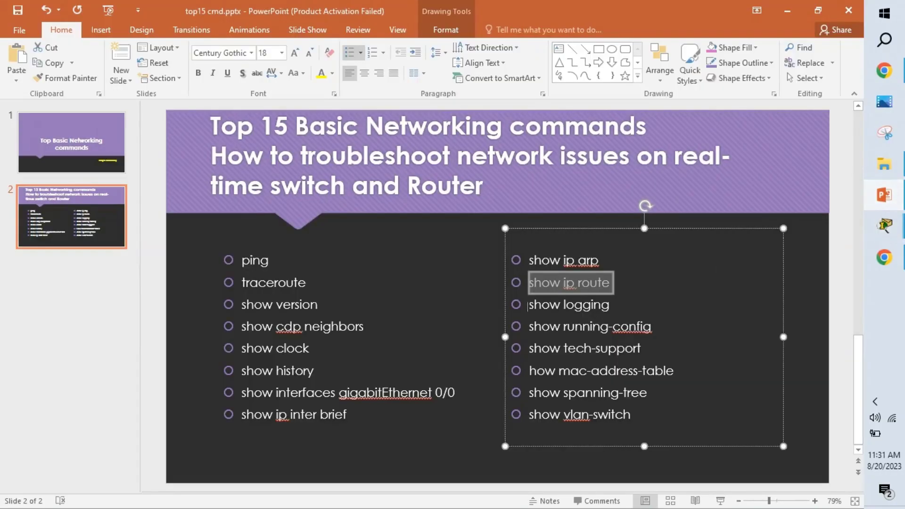
{"action": "left_click_drag", "start_coordinate": [527, 304], "coordinate": [601, 307]}
{"action": "key", "text": "cmd+c"}
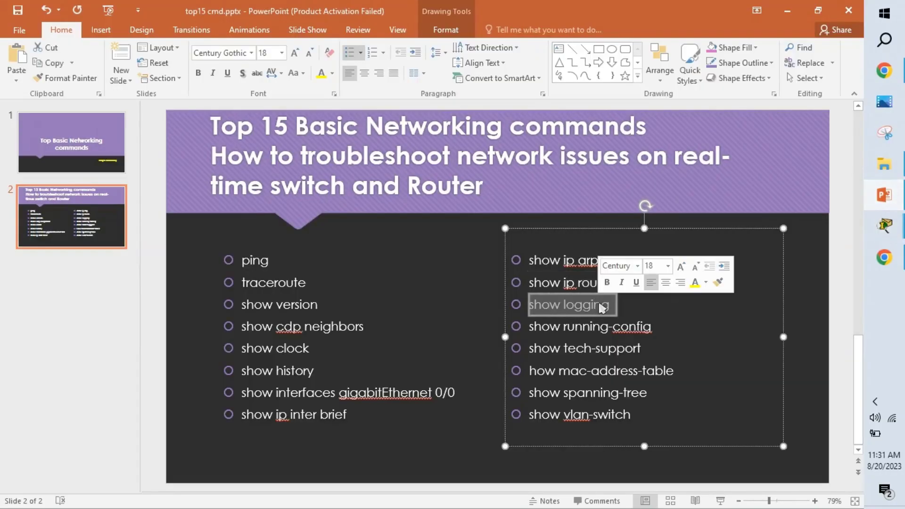
{"action": "left_click", "coordinate": [885, 225]}
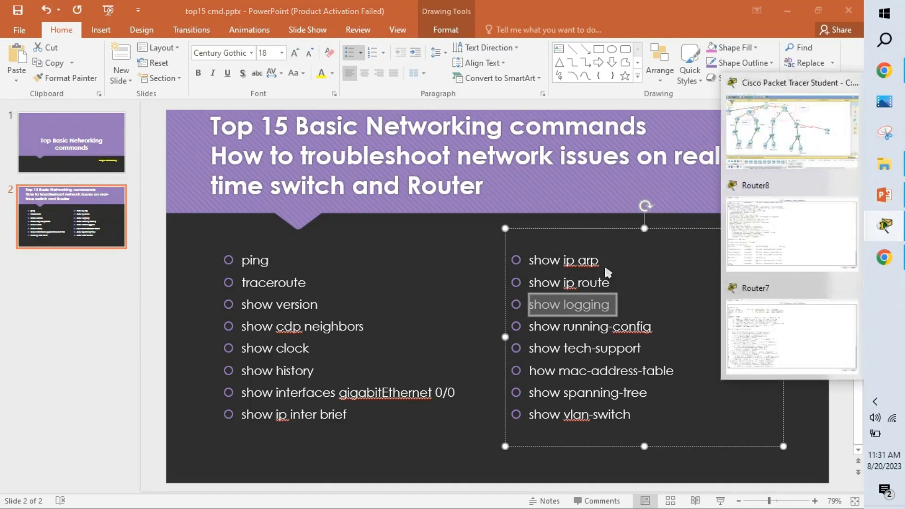
{"action": "left_click", "coordinate": [784, 313]}
Clear the prompt and run show ip interface brief on Router7.
{"action": "left_click", "coordinate": [374, 294]}
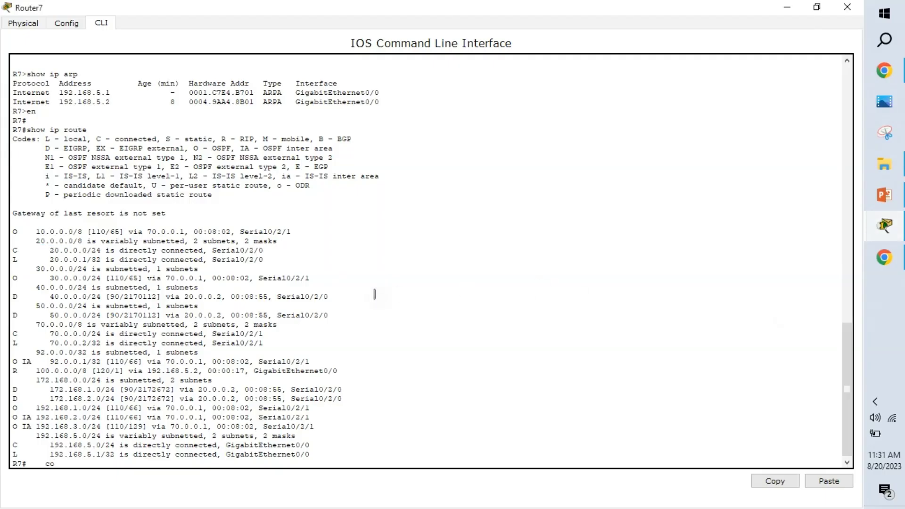
{"action": "key", "text": "BackSpace"}
{"action": "key", "text": "BackSpace"}
{"action": "key", "text": "BackSpace"}
{"action": "key", "text": "Return"}
{"action": "key", "text": "Return"}
{"action": "key", "text": "Return"}
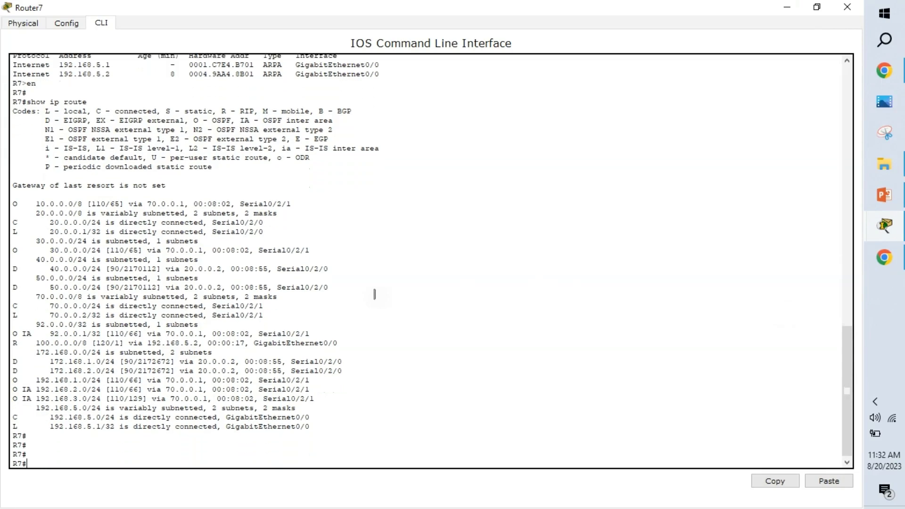
{"action": "type", "text": "show ip inter"}
{"action": "key", "text": "Tab"}
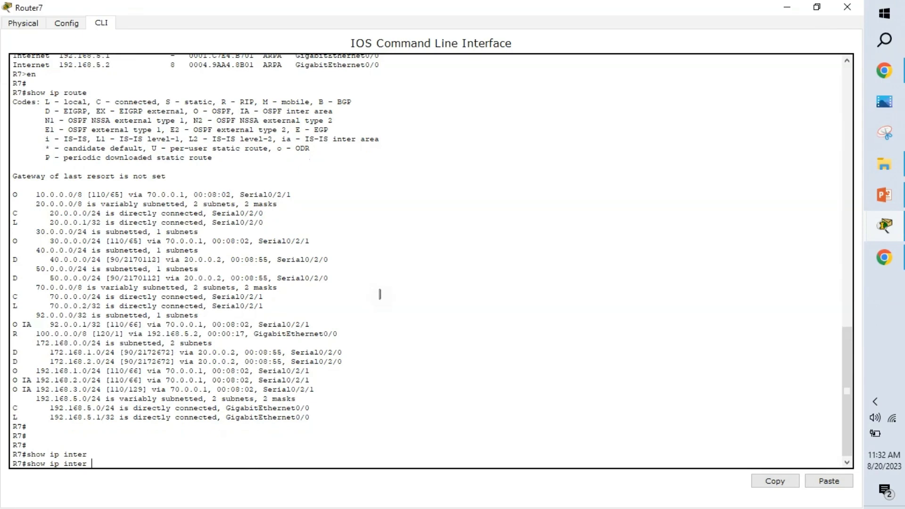
{"action": "key", "text": "Tab"}
{"action": "key", "text": "Return"}
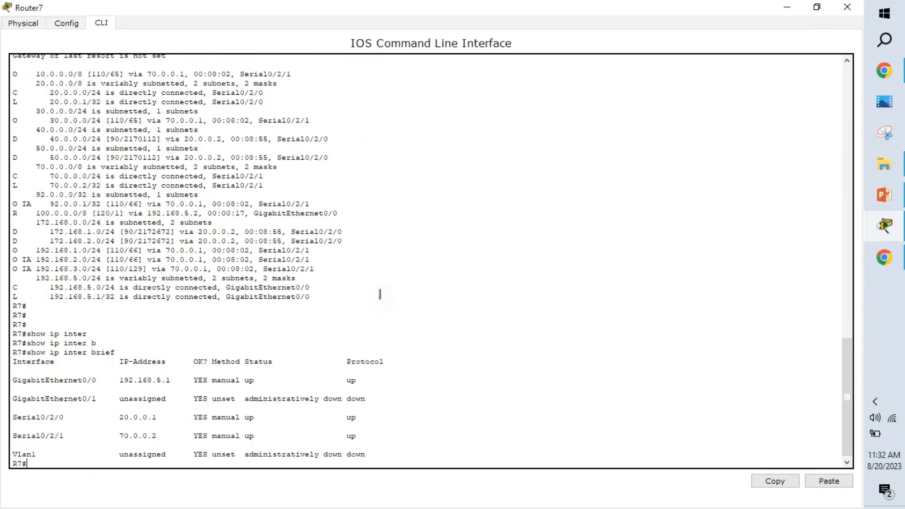
Enter global configuration with config t and select interface GigabitEthernet0/0.
{"action": "type", "text": "config t"}
{"action": "key", "text": "Return"}
{"action": "type", "text": "inter"}
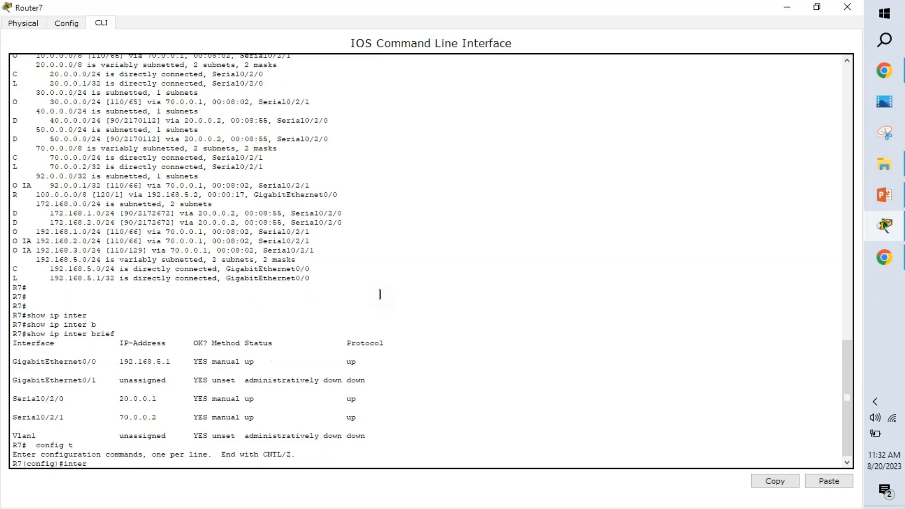
{"action": "key", "text": "Tab"}
{"action": "type", "text": "g"}
{"action": "key", "text": "Tab"}
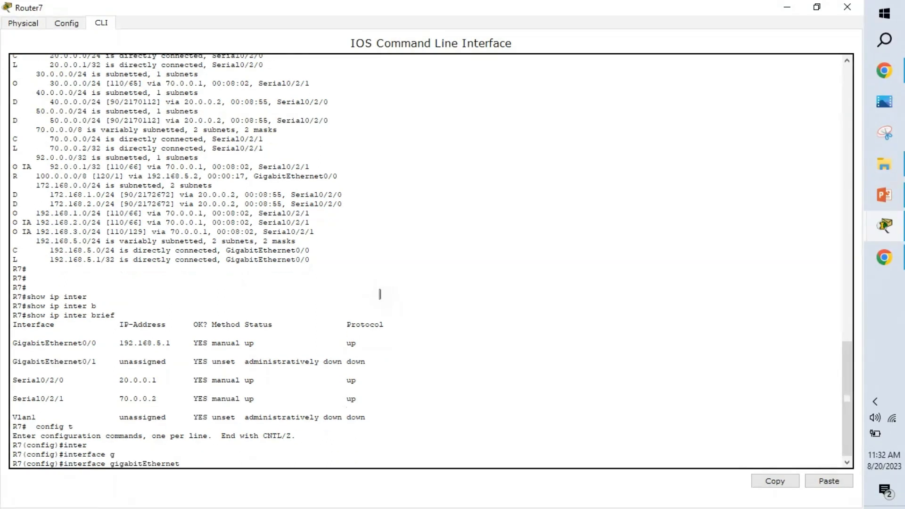
{"action": "key", "text": "Return"}
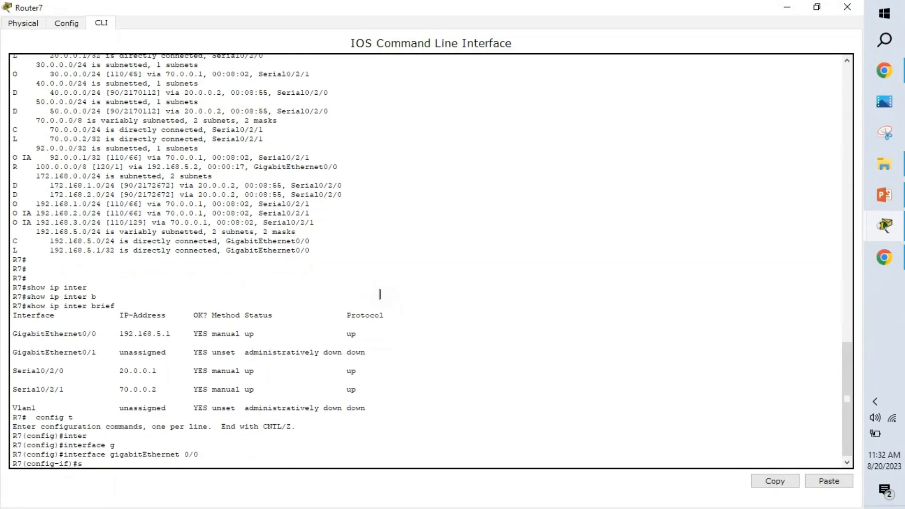
Shut down GigabitEthernet0/0, re-enable it with no shutdown, and leave configuration mode with end.
{"action": "type", "text": "sh"}
{"action": "key", "text": "Return"}
{"action": "key", "text": "Return"}
{"action": "key", "text": "Return"}
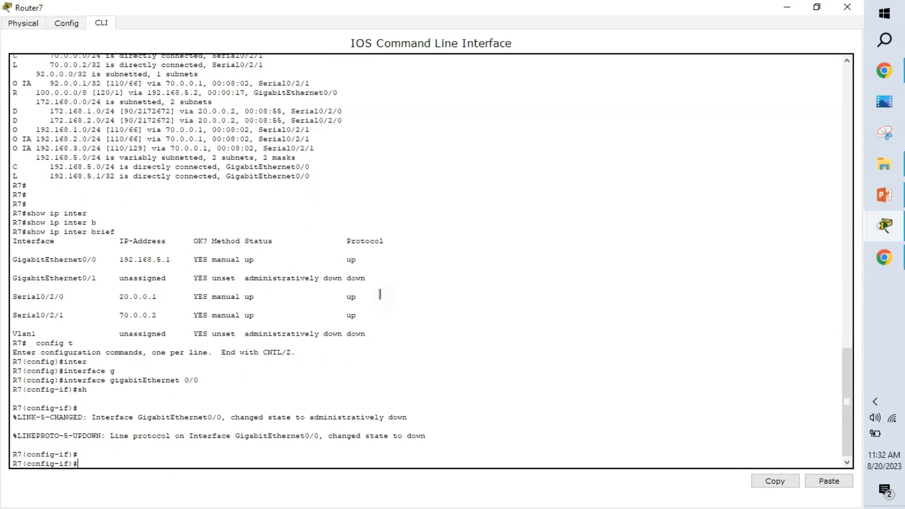
{"action": "type", "text": "no sh"}
{"action": "key", "text": "Return"}
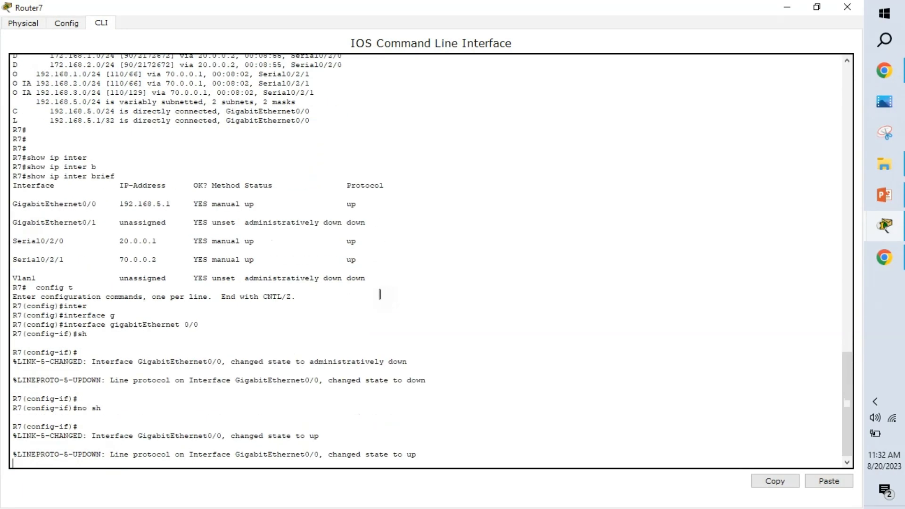
{"action": "key", "text": "Return"}
{"action": "type", "text": "en"}
{"action": "key", "text": "Return"}
{"action": "type", "text": "end"}
{"action": "key", "text": "Return"}
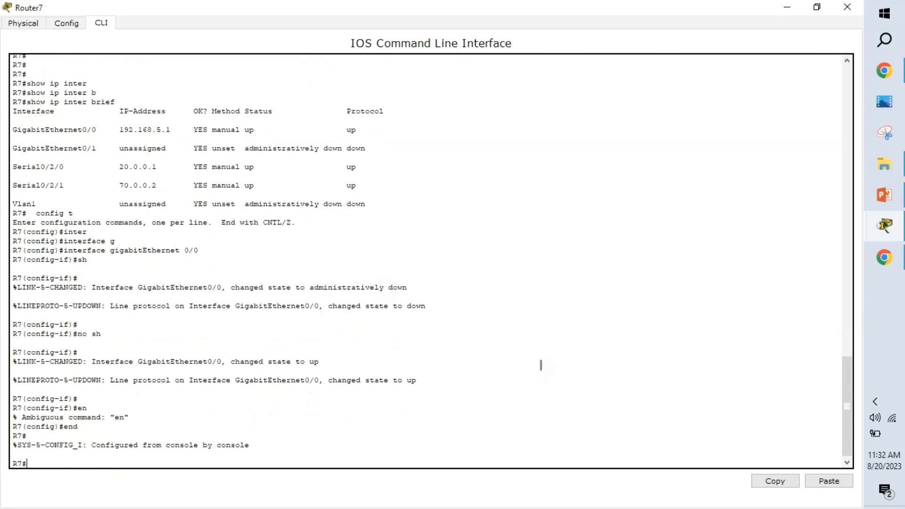
Run show logging, showing syslog enabled with 12 console messages, then minimize Router7's window.
{"action": "left_click", "coordinate": [820, 482]}
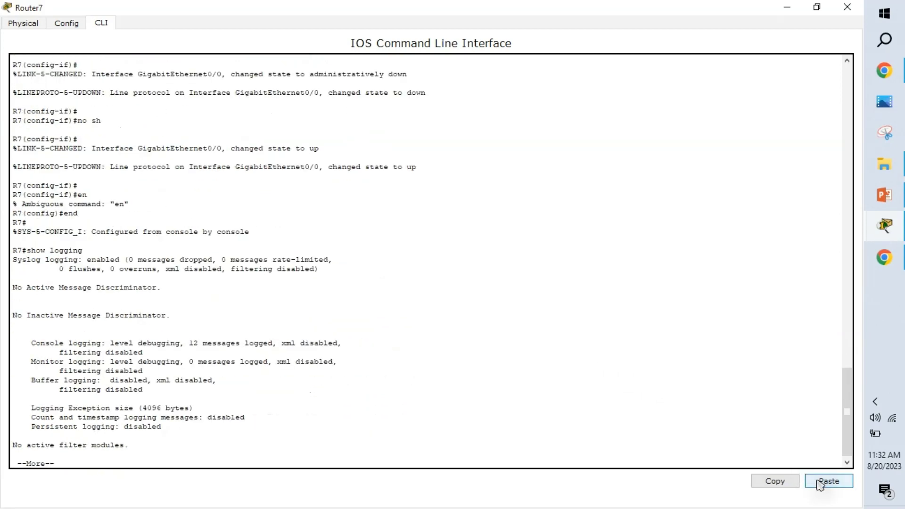
{"action": "key", "text": "space"}
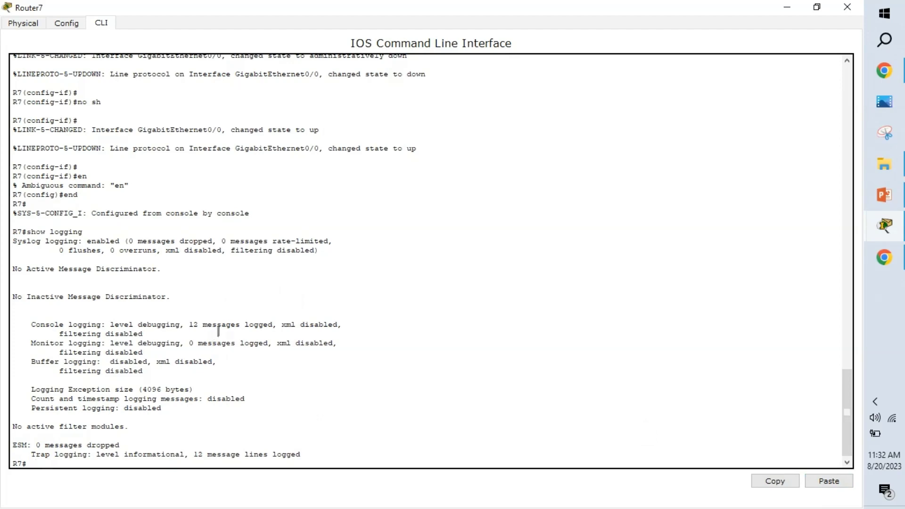
{"action": "key", "text": "Up"}
{"action": "type", "text": "?"}
{"action": "key", "text": "Return"}
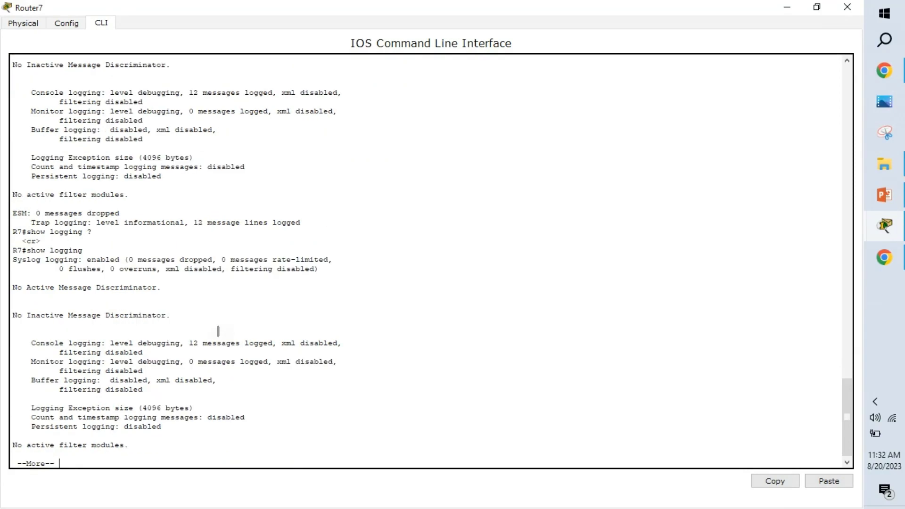
{"action": "key", "text": "space"}
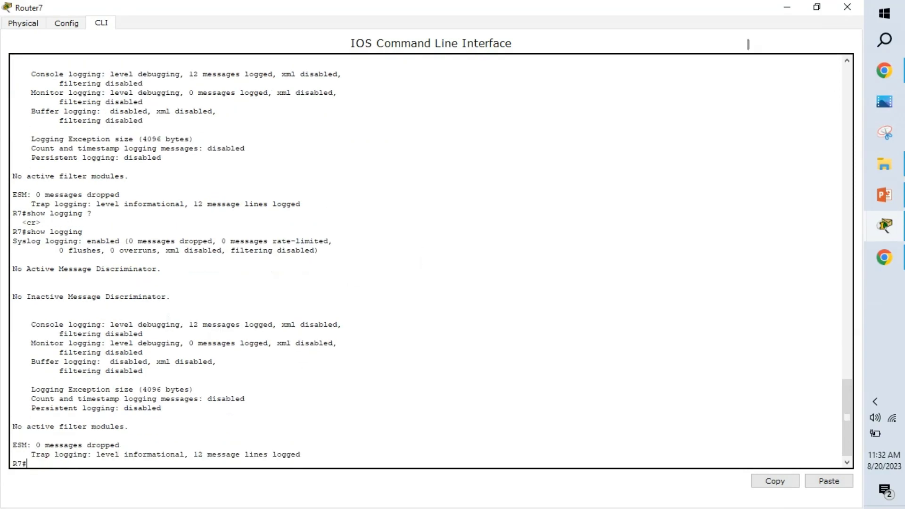
{"action": "left_click", "coordinate": [787, 7]}
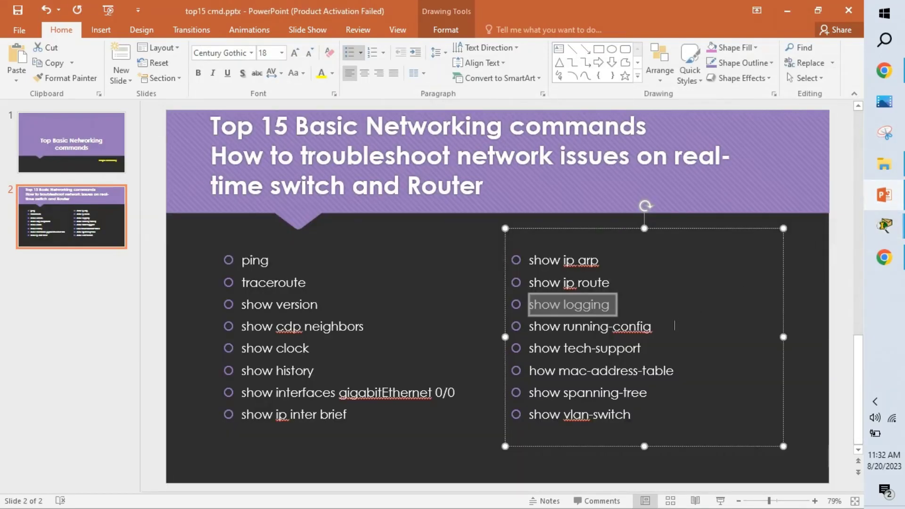
Paste the copied show running-config into a maximized Router7 CLI and page through the whole configuration.
{"action": "double_click", "coordinate": [583, 325]}
{"action": "triple_click", "coordinate": [559, 327]}
{"action": "key", "text": "cmd+c"}
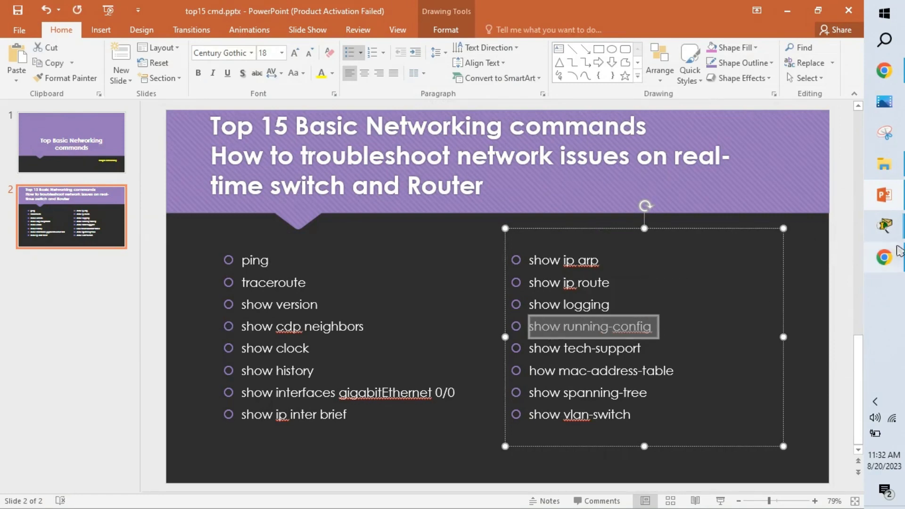
{"action": "mouse_move", "coordinate": [885, 225]}
{"action": "left_click", "coordinate": [794, 144]}
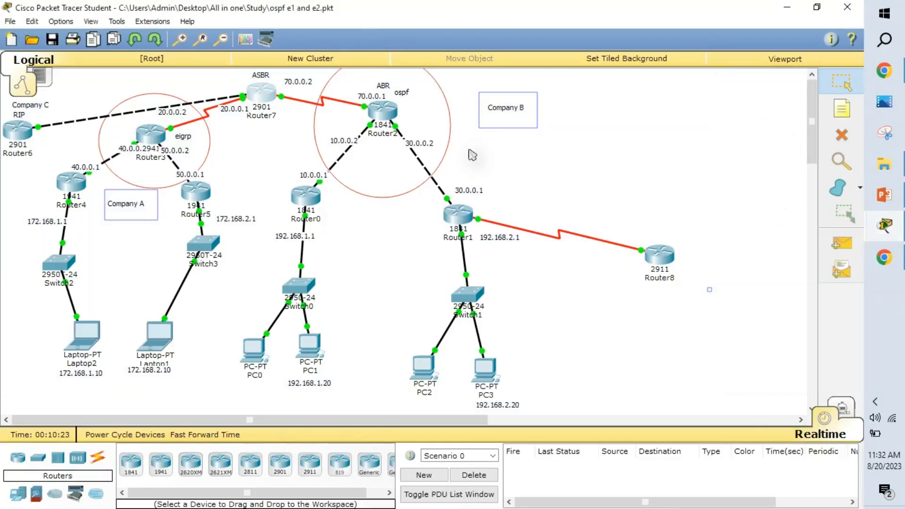
{"action": "left_click", "coordinate": [264, 88]}
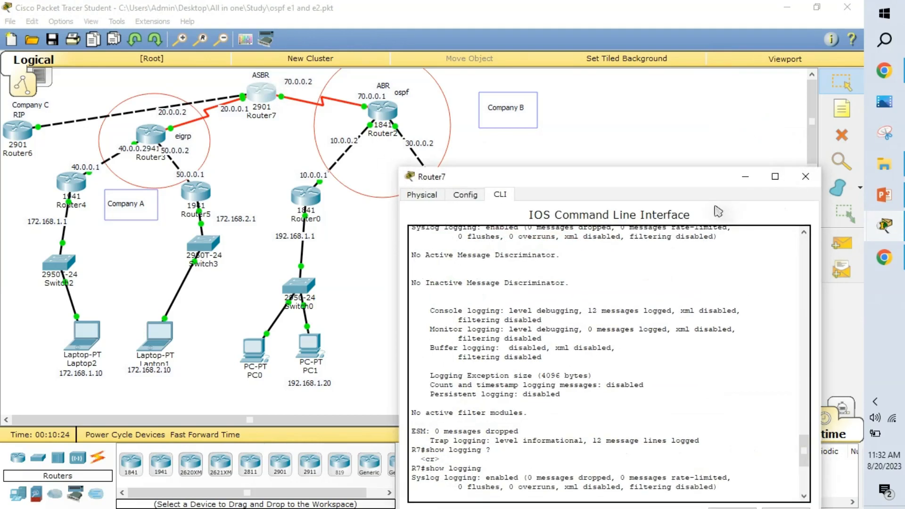
{"action": "left_click", "coordinate": [774, 176]}
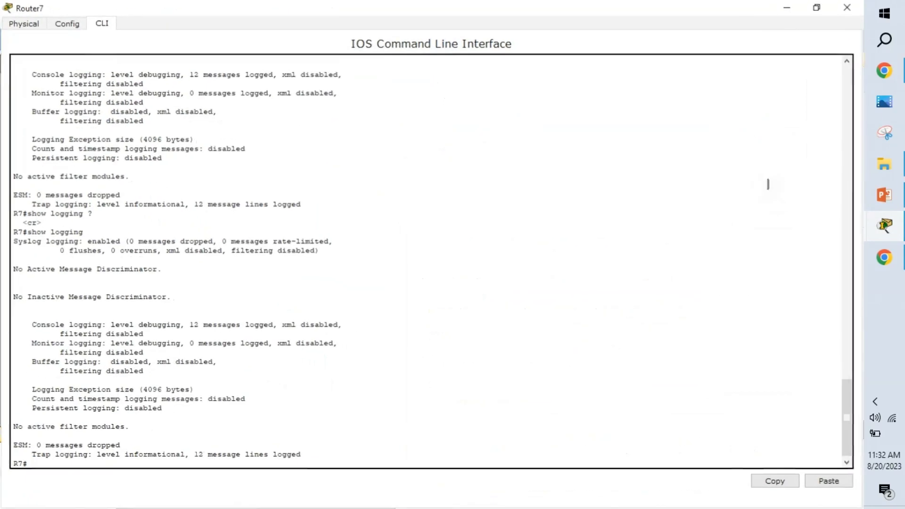
{"action": "left_click", "coordinate": [841, 485]}
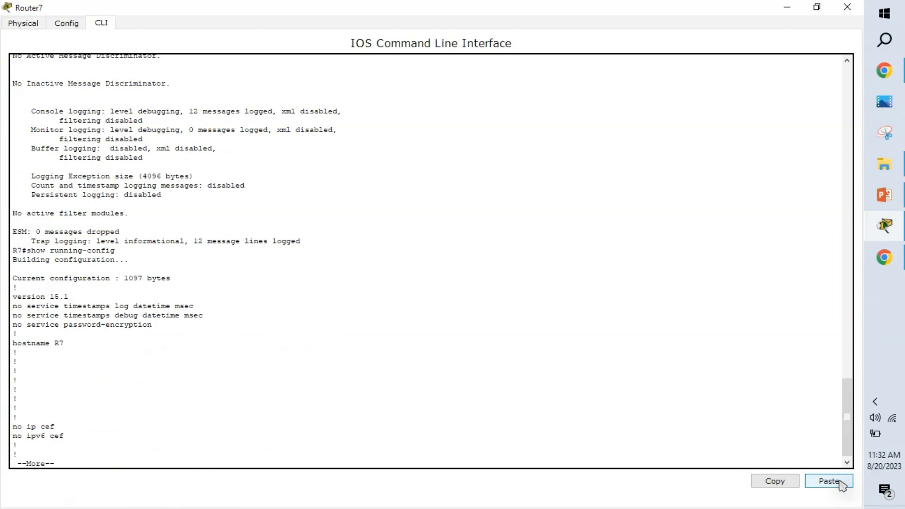
{"action": "key", "text": "space"}
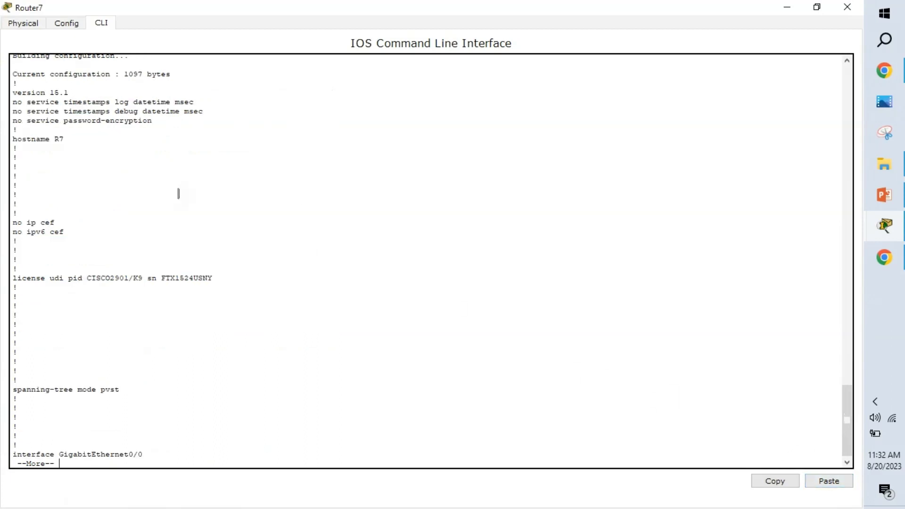
{"action": "key", "text": "space"}
{"action": "key", "text": "space"}
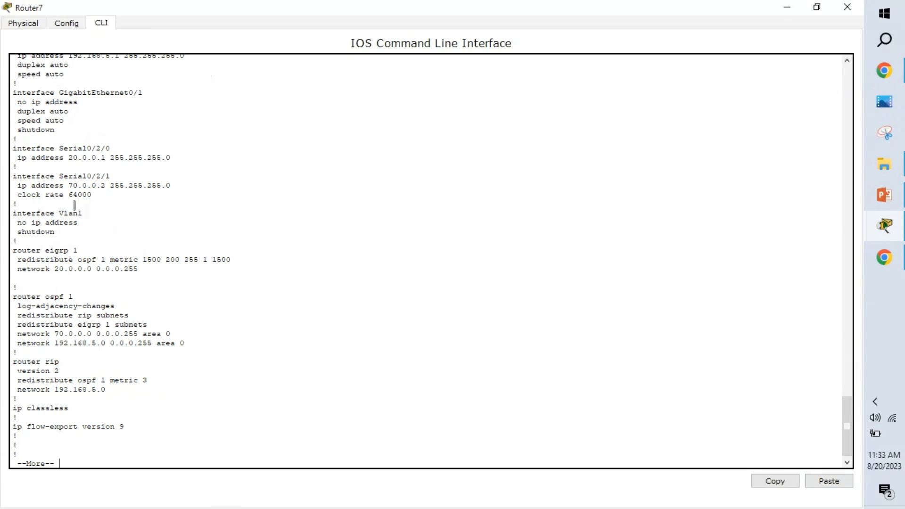
{"action": "key", "text": "space"}
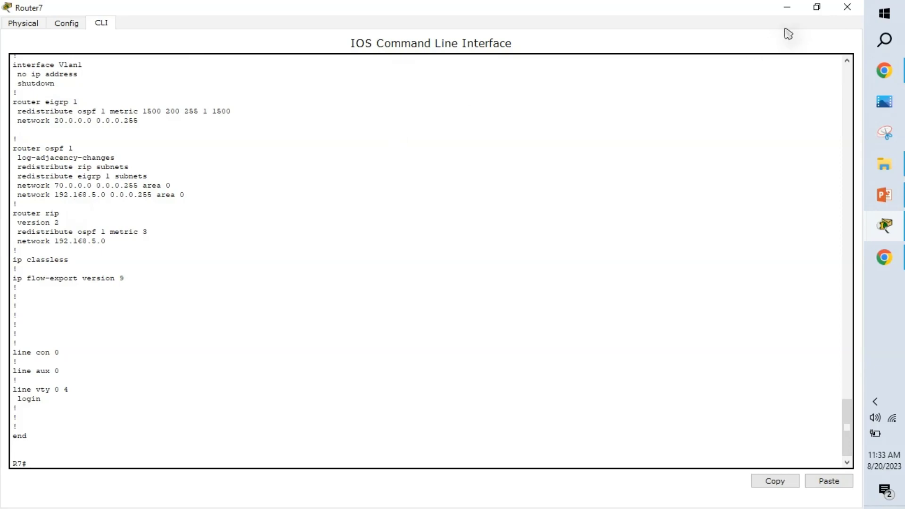
Copy the 'show tech-support' line from the slide and bring Router7's CLI back.
{"action": "left_click", "coordinate": [786, 8]}
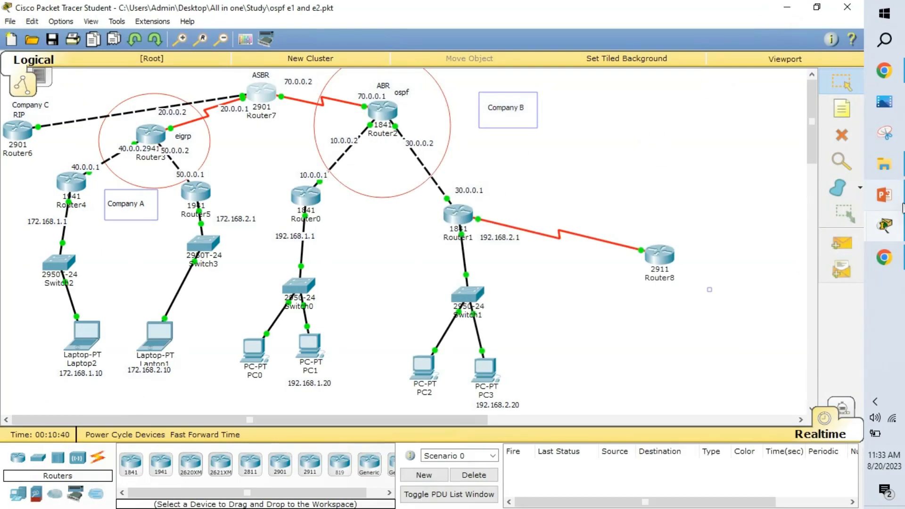
{"action": "left_click", "coordinate": [884, 194]}
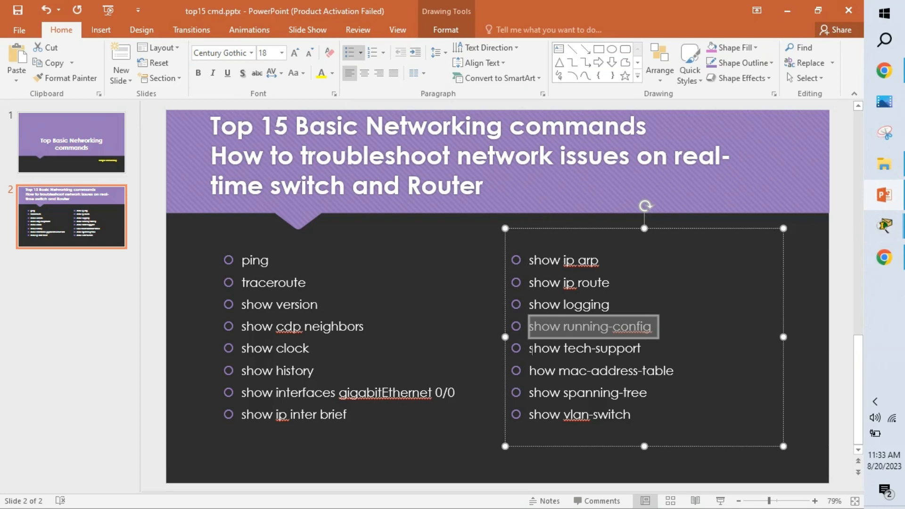
{"action": "left_click_drag", "start_coordinate": [530, 349], "coordinate": [619, 354]}
{"action": "key", "text": "cmd+c"}
{"action": "mouse_move", "coordinate": [884, 225]}
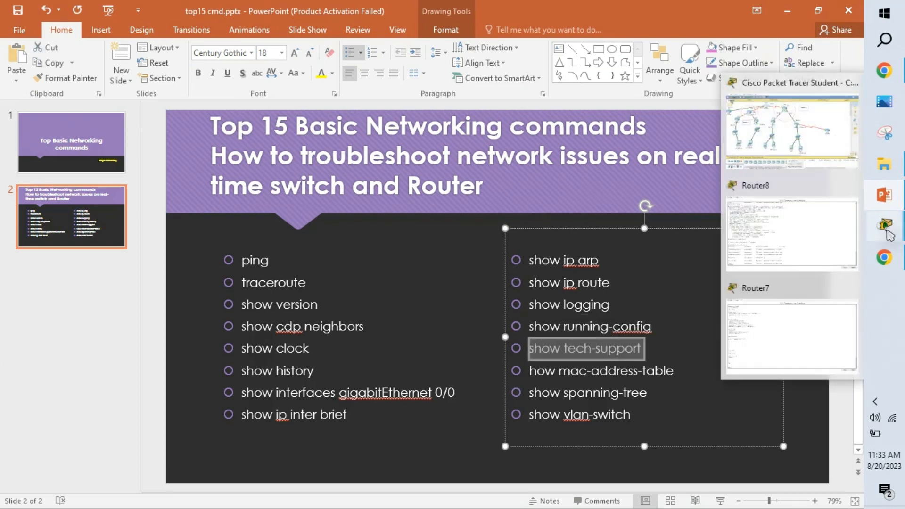
{"action": "left_click", "coordinate": [793, 328]}
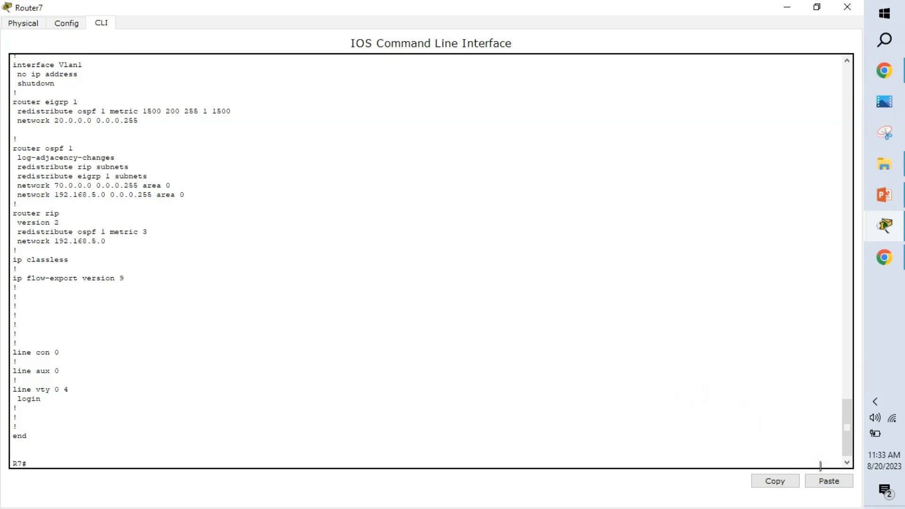
Run show tech-support on Router7, page through to the R7# prompt, then minimize the window.
{"action": "left_click", "coordinate": [828, 481]}
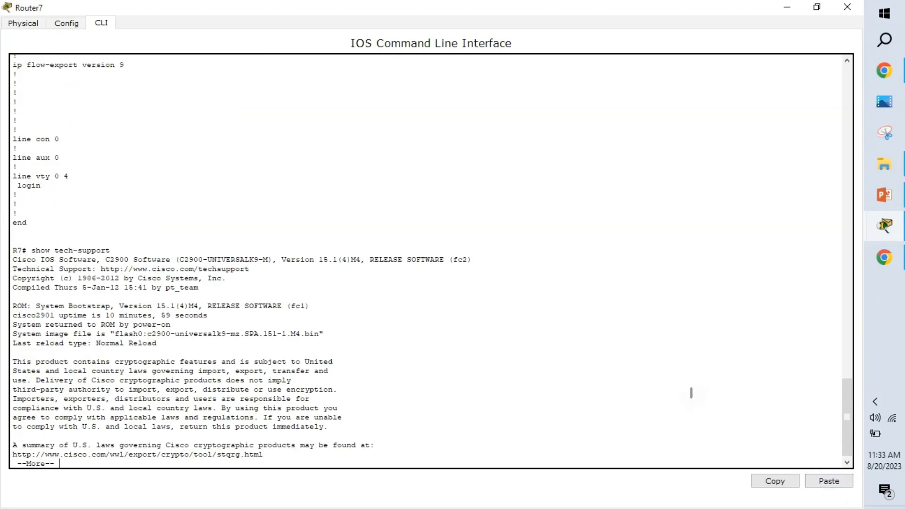
{"action": "key", "text": "space"}
{"action": "key", "text": "space"}
{"action": "key", "text": "space"}
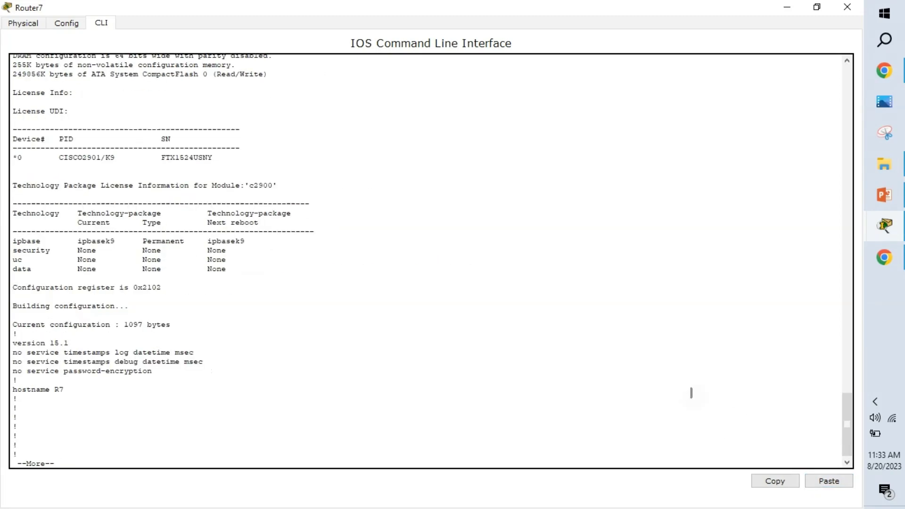
{"action": "key", "text": "space"}
{"action": "key", "text": "space"}
{"action": "key", "text": "space"}
{"action": "key", "text": "space"}
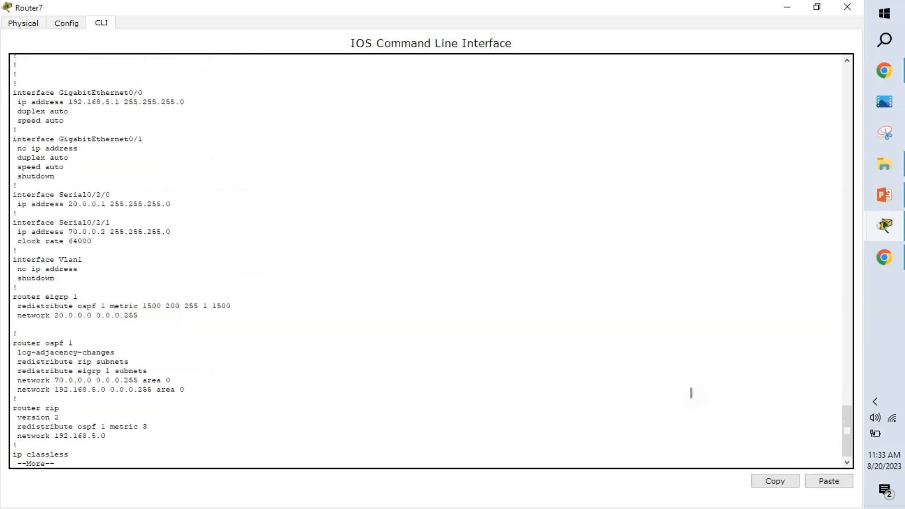
{"action": "key", "text": "space"}
{"action": "key", "text": "space"}
{"action": "key", "text": "space"}
{"action": "key", "text": "space"}
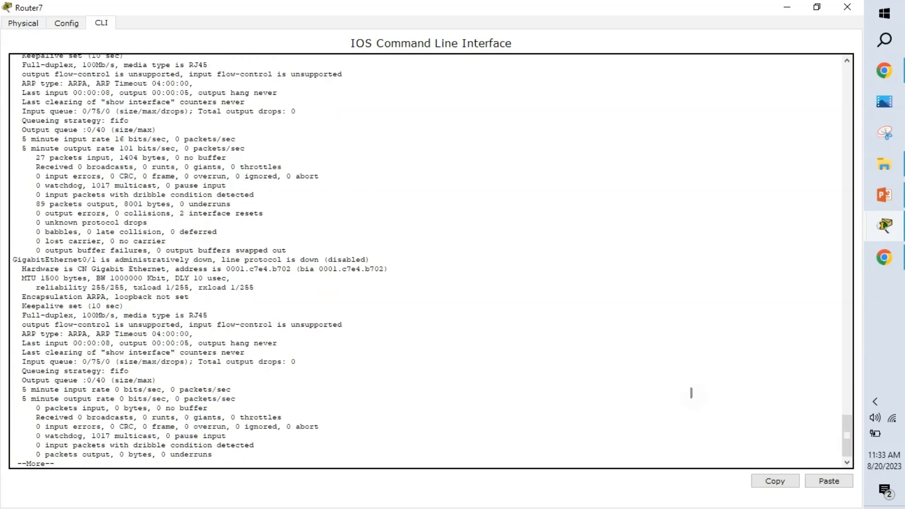
{"action": "key", "text": "space"}
{"action": "key", "text": "space"}
{"action": "key", "text": "space"}
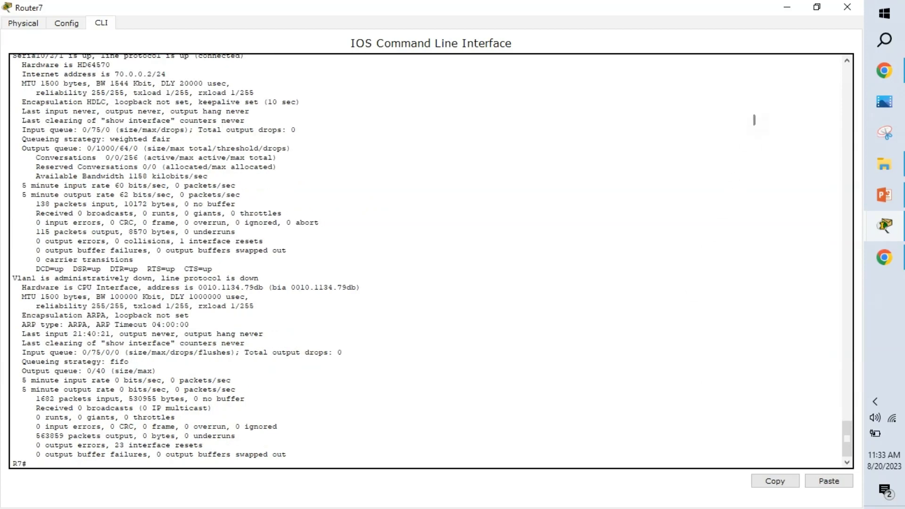
{"action": "left_click", "coordinate": [787, 7]}
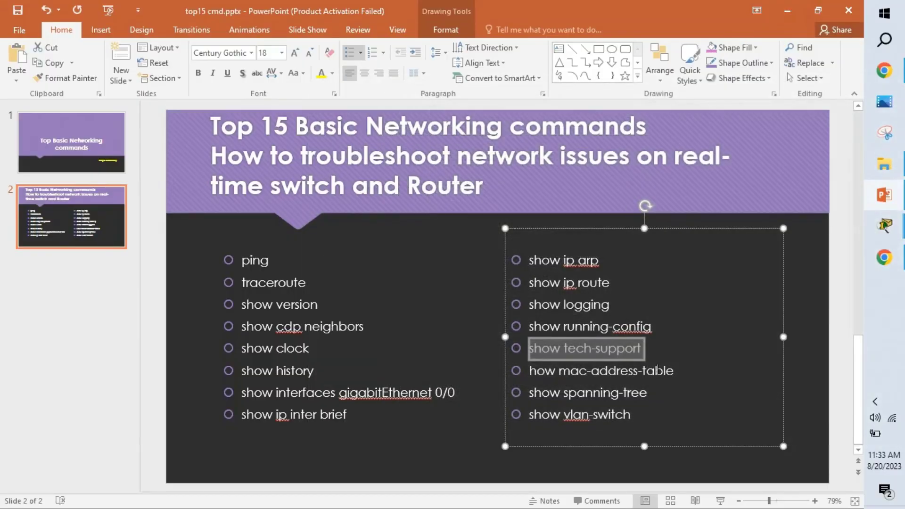
Copy the mac-address-table command from the slide and open Switch3's CLI maximized.
{"action": "left_click_drag", "start_coordinate": [678, 370], "coordinate": [528, 373]}
{"action": "key", "text": "cmd+c"}
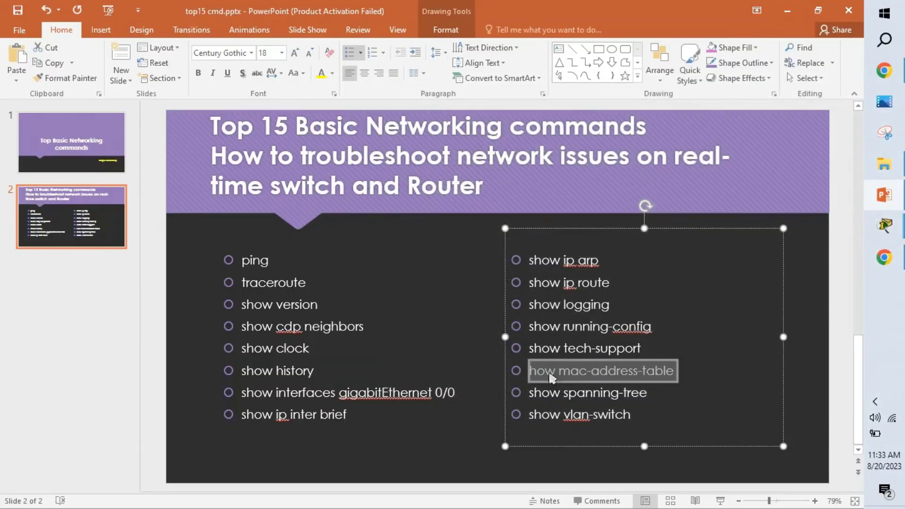
{"action": "mouse_move", "coordinate": [885, 225]}
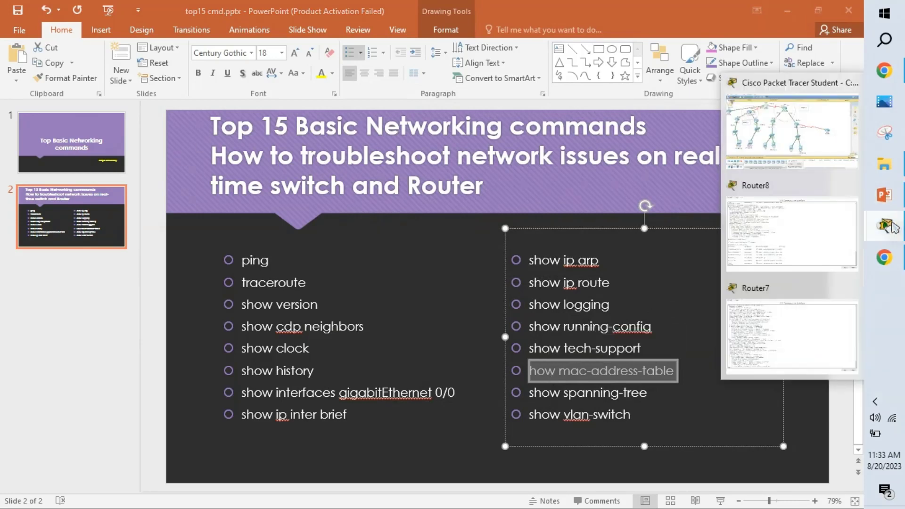
{"action": "left_click", "coordinate": [775, 136]}
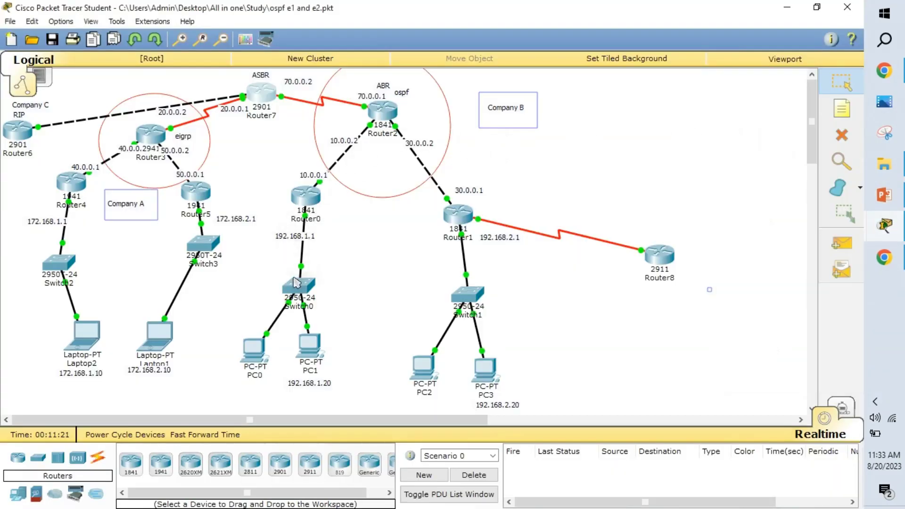
{"action": "left_click", "coordinate": [205, 246]}
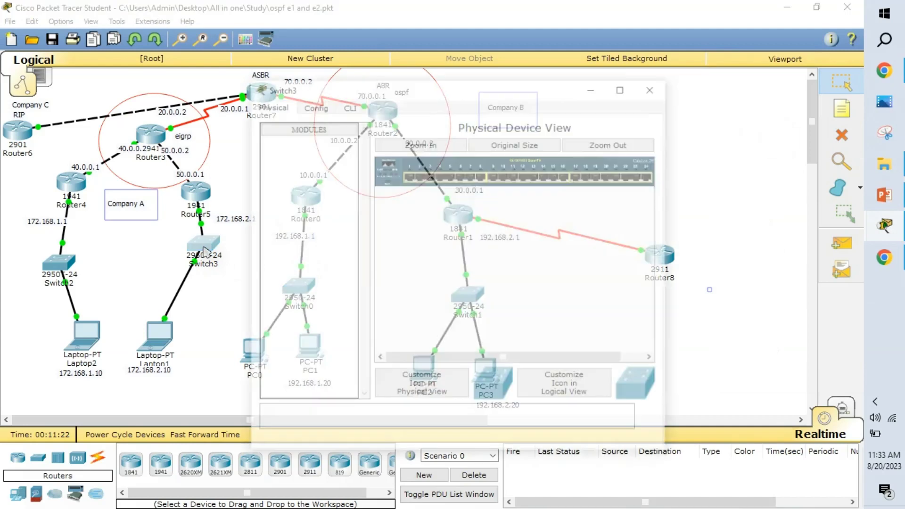
{"action": "left_click", "coordinate": [349, 105]}
{"action": "left_click", "coordinate": [628, 93]}
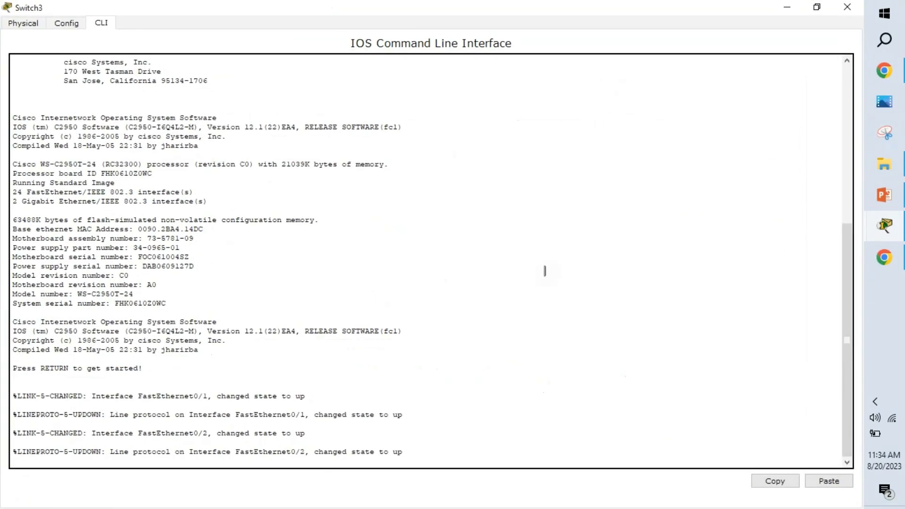
Enable privileged mode with en and paste the MAC table command, then return to the slide.
{"action": "key", "text": "Return"}
{"action": "key", "text": "Return"}
{"action": "key", "text": "Return"}
{"action": "type", "text": "en"}
{"action": "key", "text": "Return"}
{"action": "type", "text": "s"}
{"action": "left_click", "coordinate": [829, 481]}
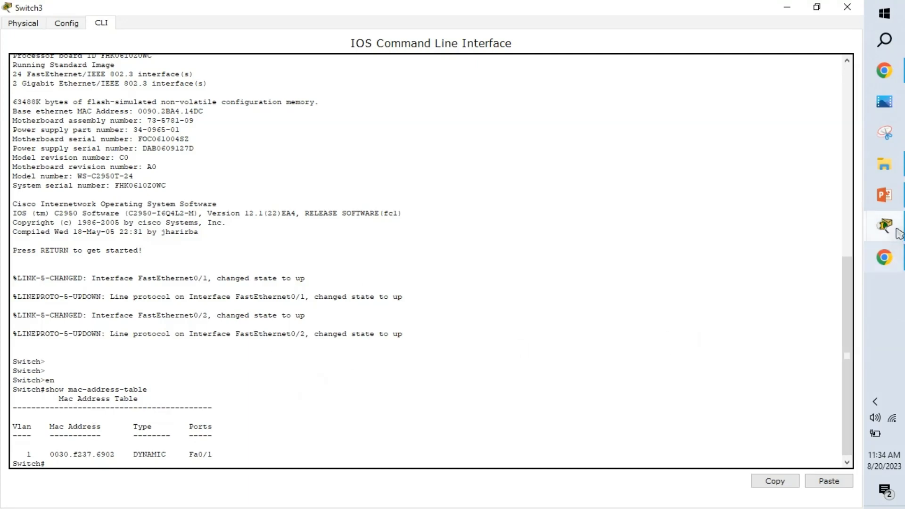
{"action": "left_click", "coordinate": [884, 194]}
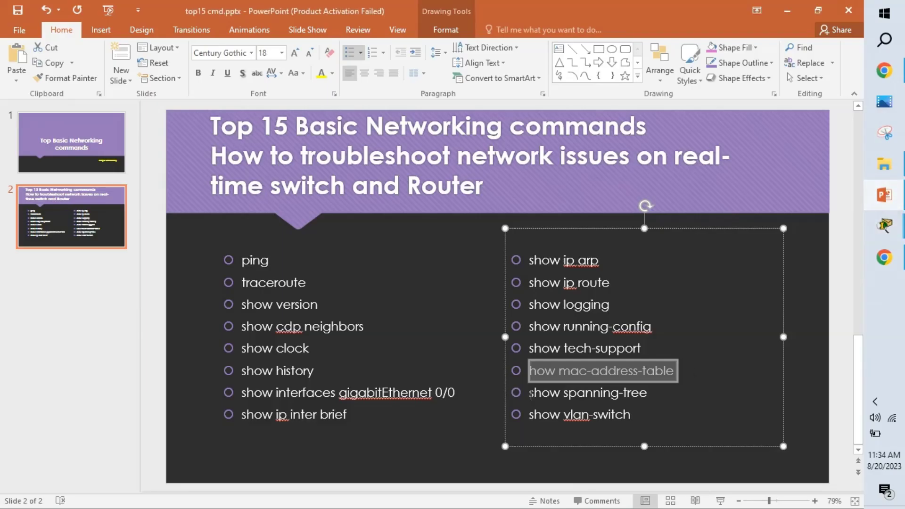
Paste 'show spanning-tree' into Switch3's CLI, showing it as VLAN0001 root, then return to the checklist.
{"action": "left_click_drag", "start_coordinate": [530, 393], "coordinate": [612, 400]}
{"action": "key", "text": "cmd+c"}
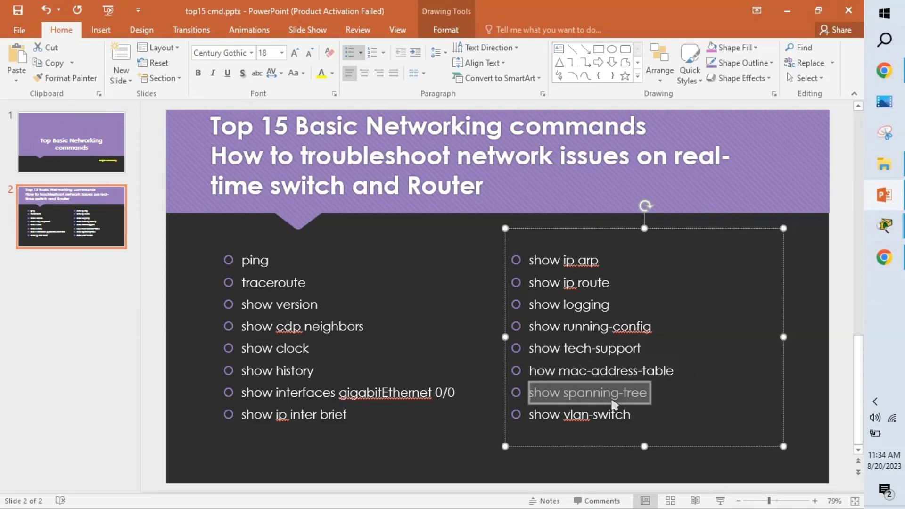
{"action": "mouse_move", "coordinate": [884, 225]}
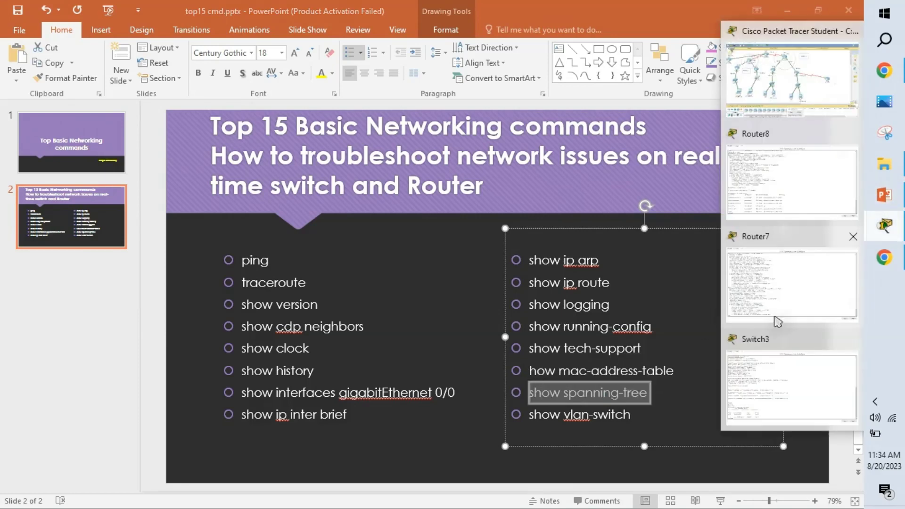
{"action": "left_click", "coordinate": [749, 357]}
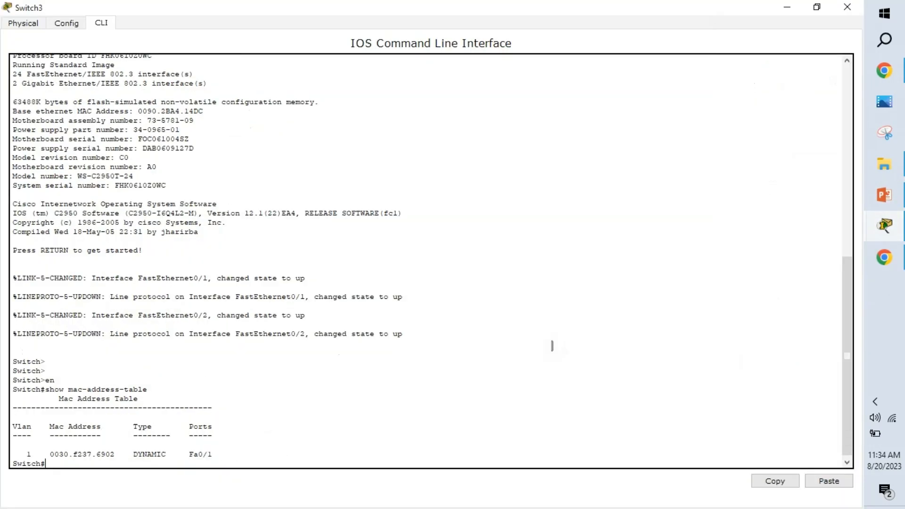
{"action": "left_click", "coordinate": [837, 490]}
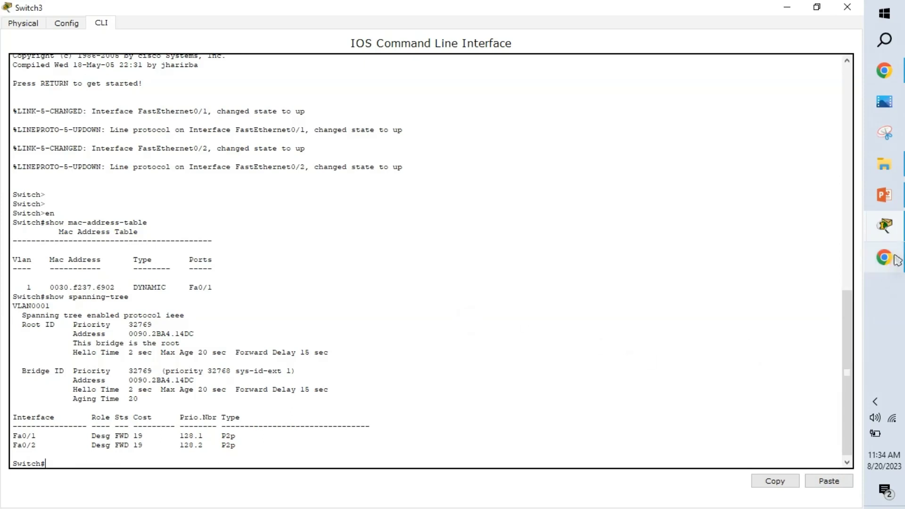
{"action": "left_click", "coordinate": [892, 207]}
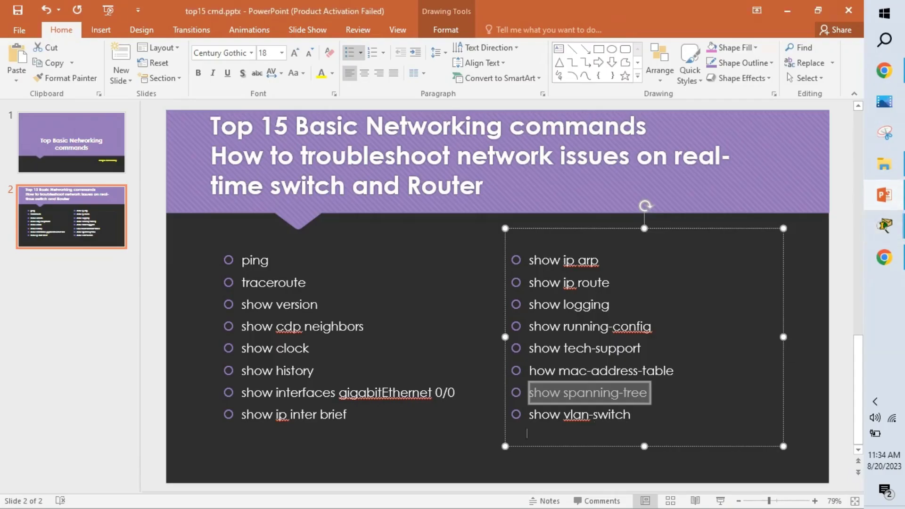
Copy 'show vlan-switch' and try it on Switch3, which rejects the command.
{"action": "left_click_drag", "start_coordinate": [529, 417], "coordinate": [616, 418]}
{"action": "key", "text": "cmd+c"}
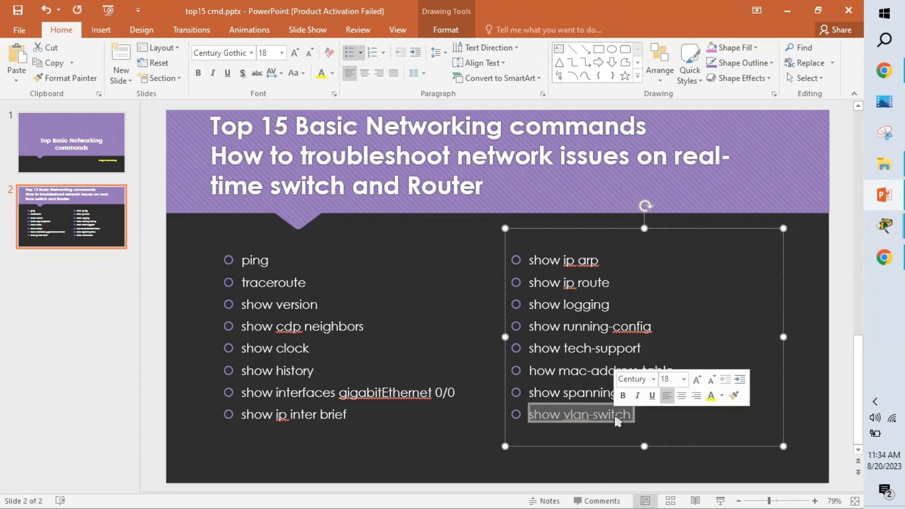
{"action": "mouse_move", "coordinate": [884, 225]}
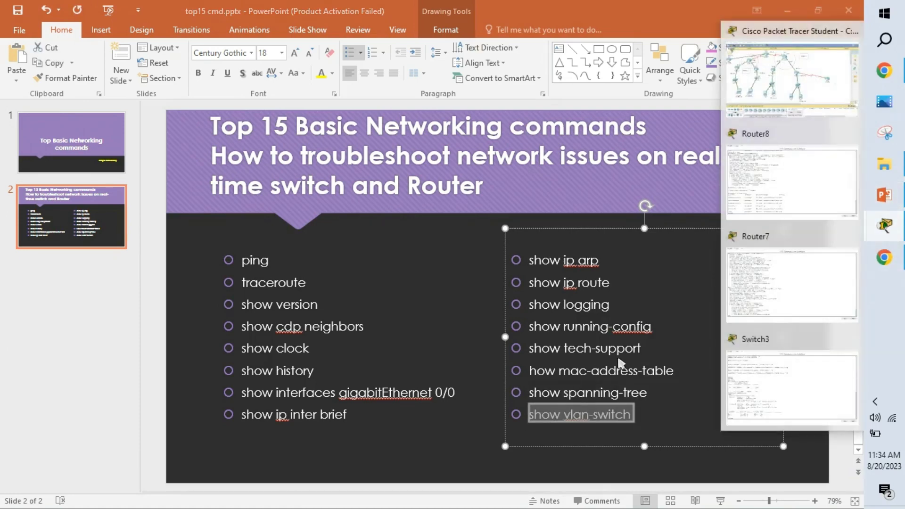
{"action": "left_click", "coordinate": [815, 348]}
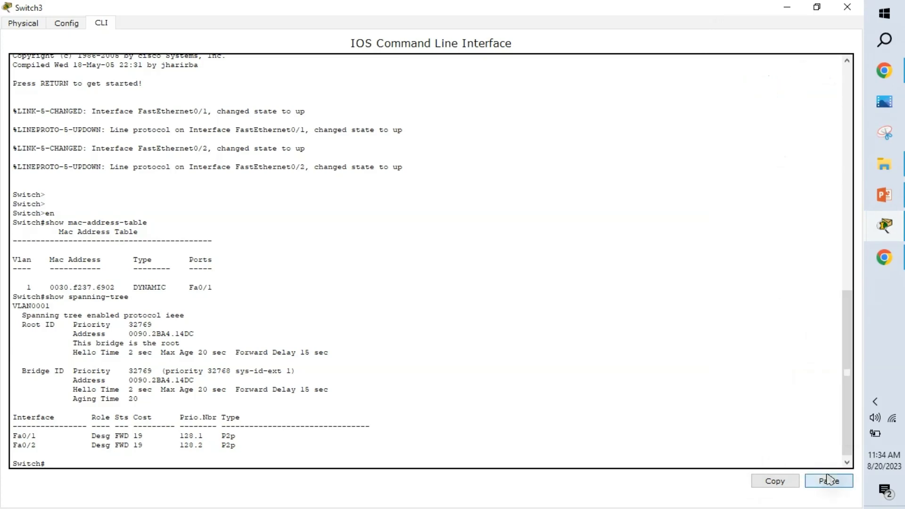
{"action": "left_click", "coordinate": [827, 480]}
{"action": "left_click", "coordinate": [827, 480]}
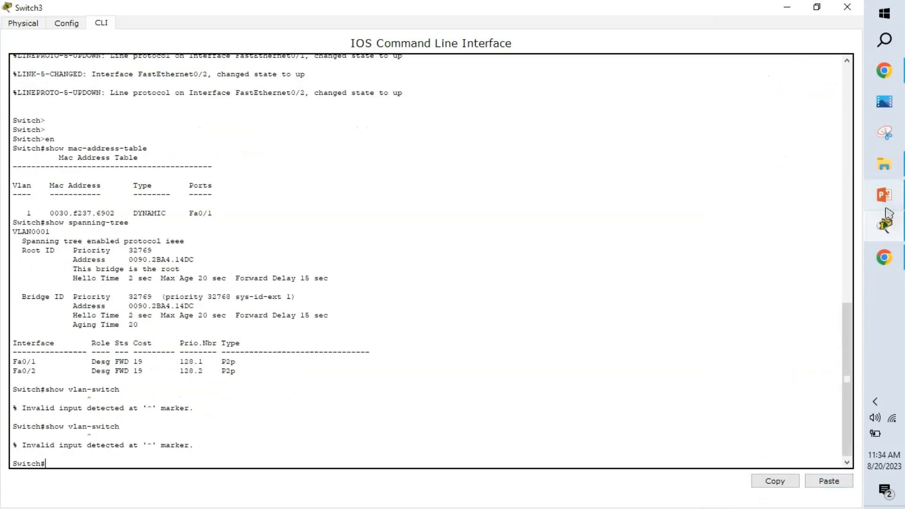
Run show vlan-switch on Router8, then start the slide show from the checklist slide.
{"action": "mouse_move", "coordinate": [885, 225]}
{"action": "left_click", "coordinate": [802, 186]}
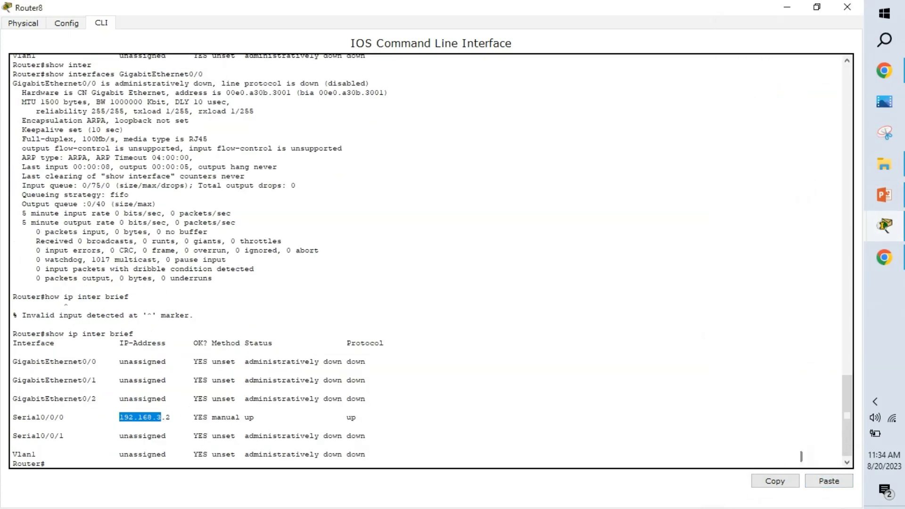
{"action": "left_click", "coordinate": [821, 481]}
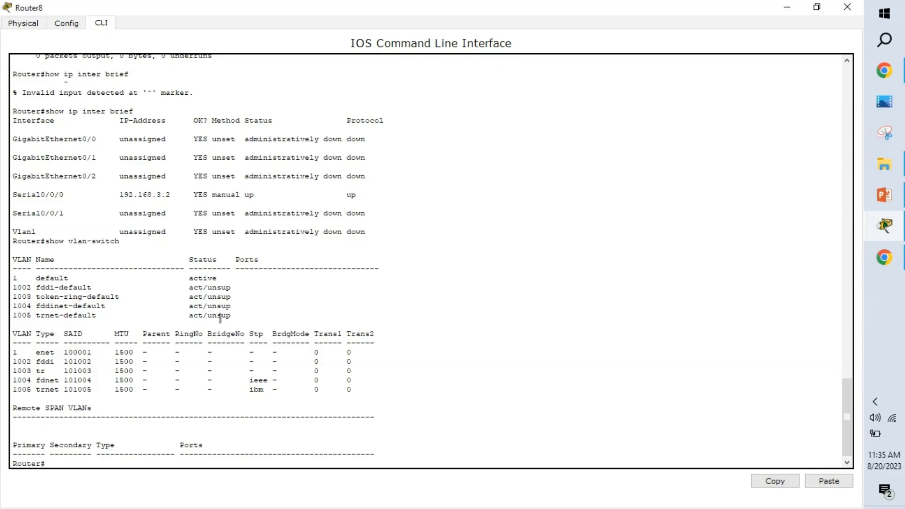
{"action": "left_click", "coordinate": [882, 195]}
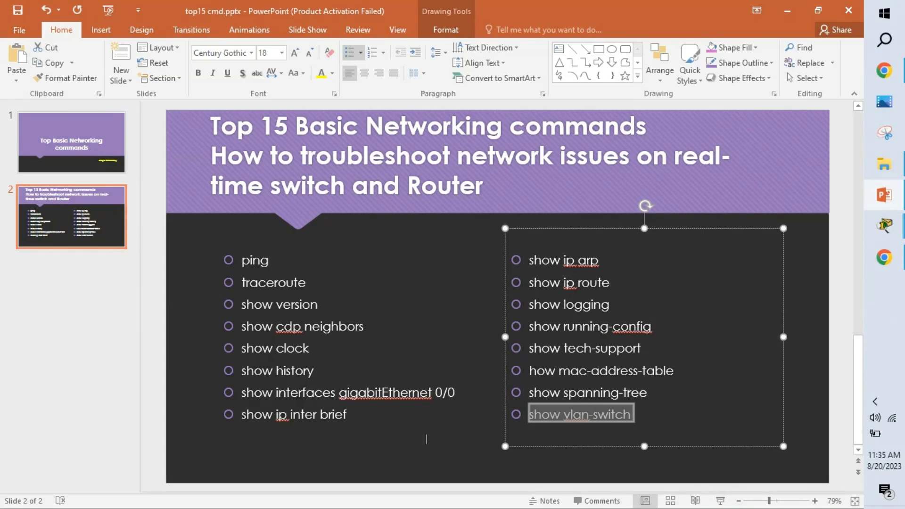
{"action": "left_click", "coordinate": [426, 439]}
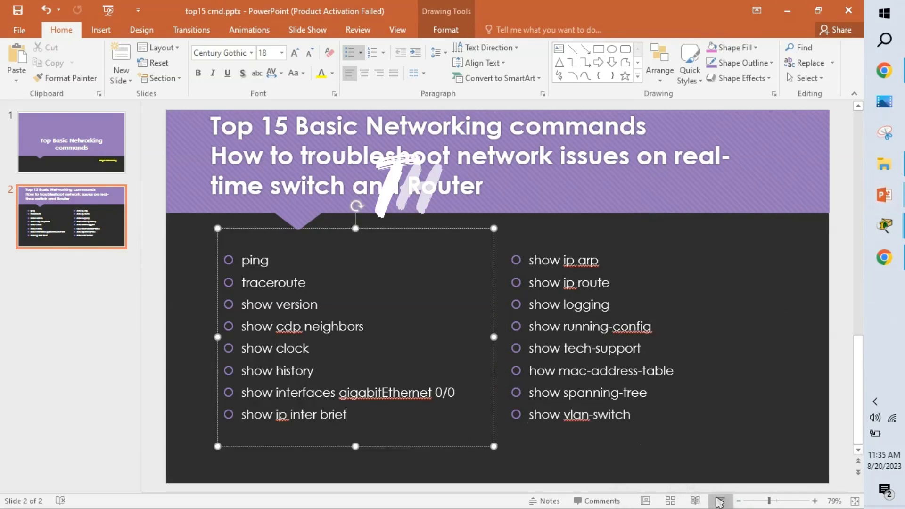
{"action": "left_click", "coordinate": [720, 502]}
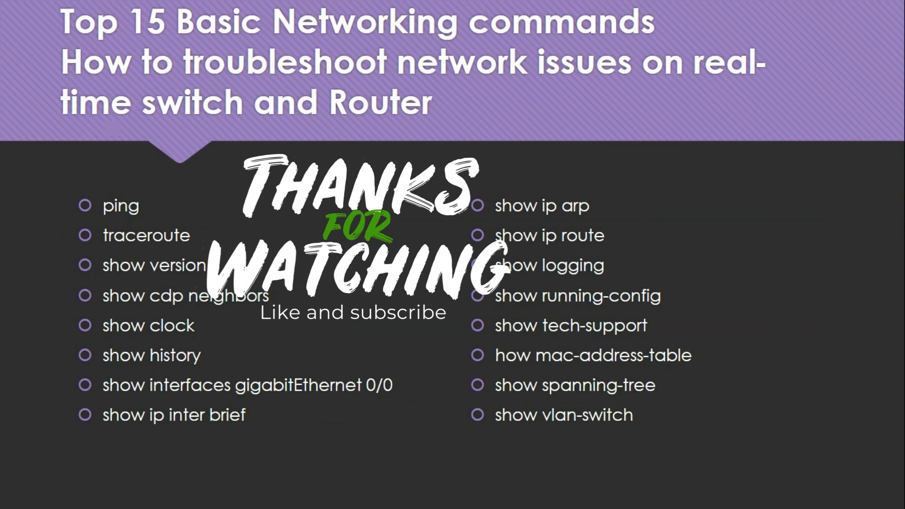